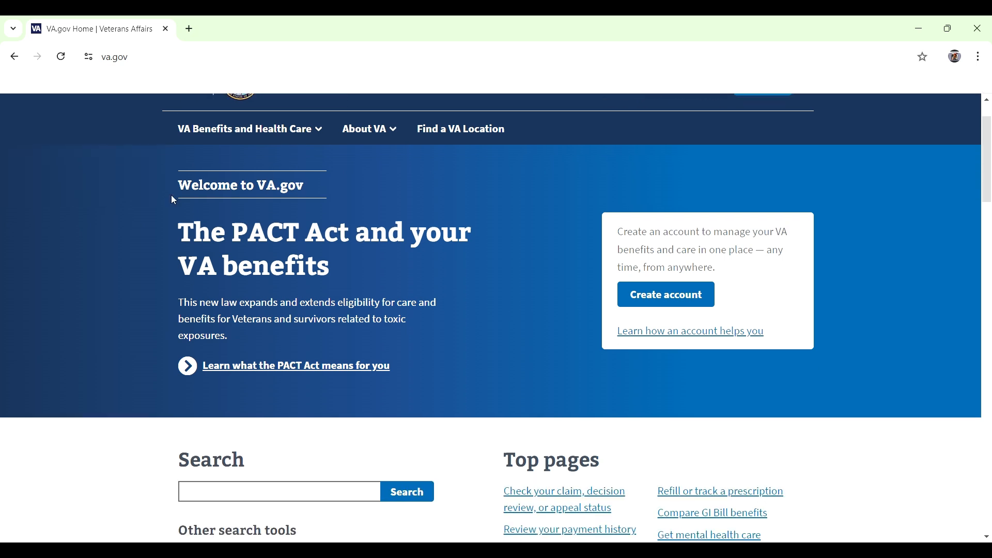
Step: Go from Benefits and Health Care to Burials and memorials, then to the pre-need burial eligibility determination page
scroll(473, 273, "up", 1)
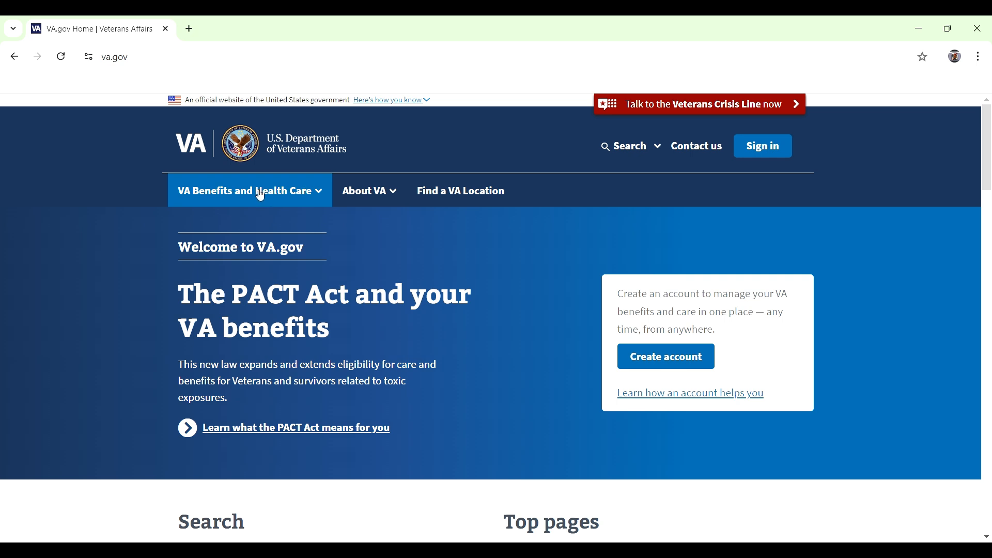
left_click(322, 197)
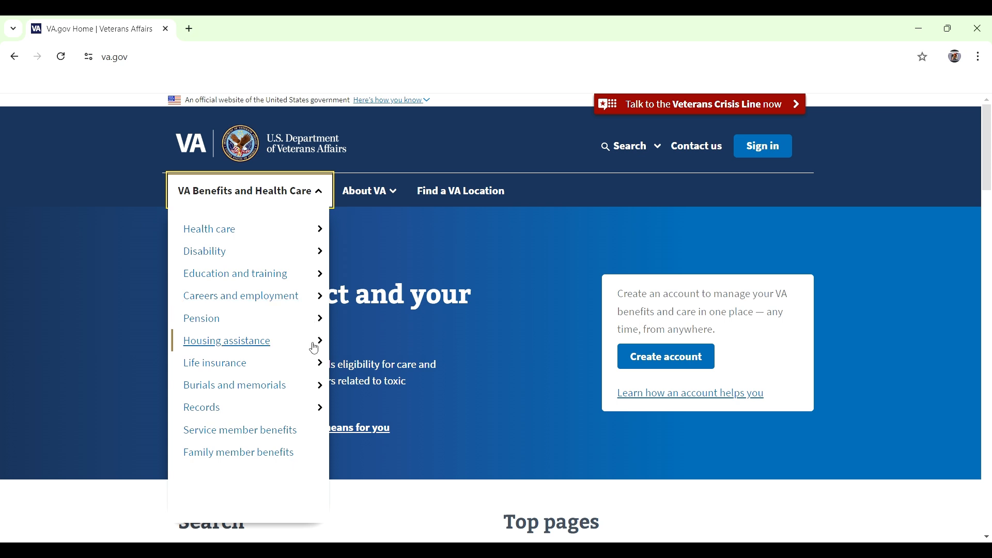
left_click(315, 392)
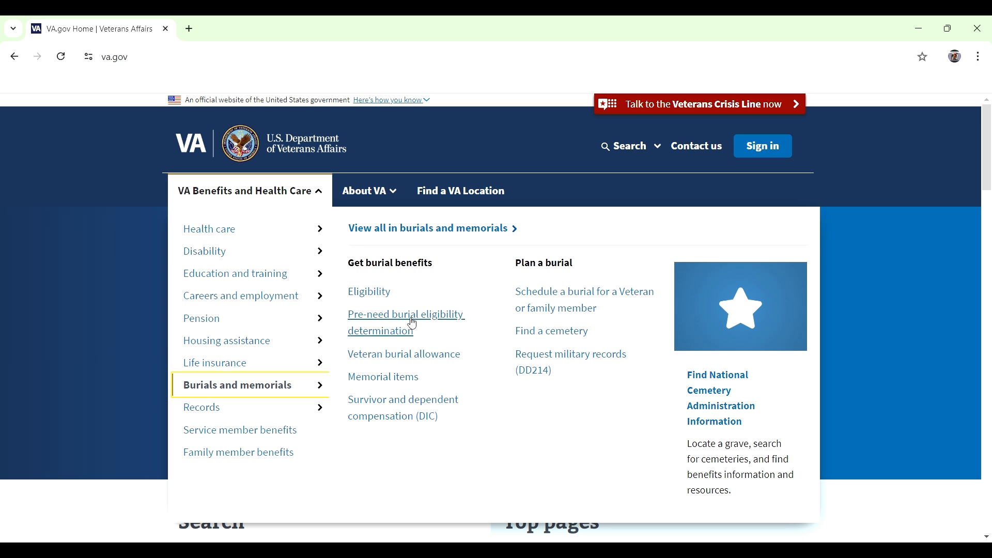
left_click(413, 323)
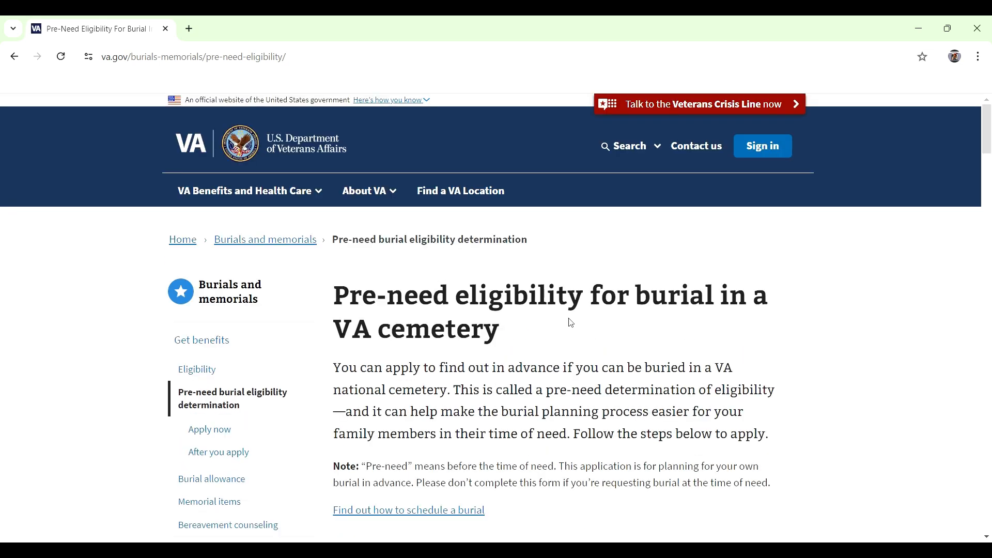
Step: Start the online pre-need eligibility application and scroll down to the sign-in box
scroll(570, 324, "down", 5)
scroll(570, 325, "down", 12)
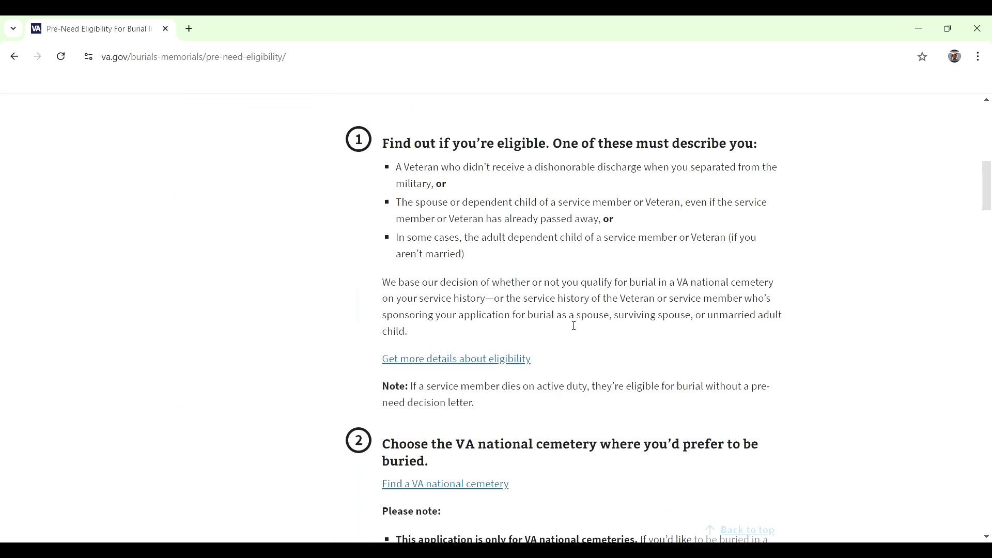
scroll(573, 325, "down", 15)
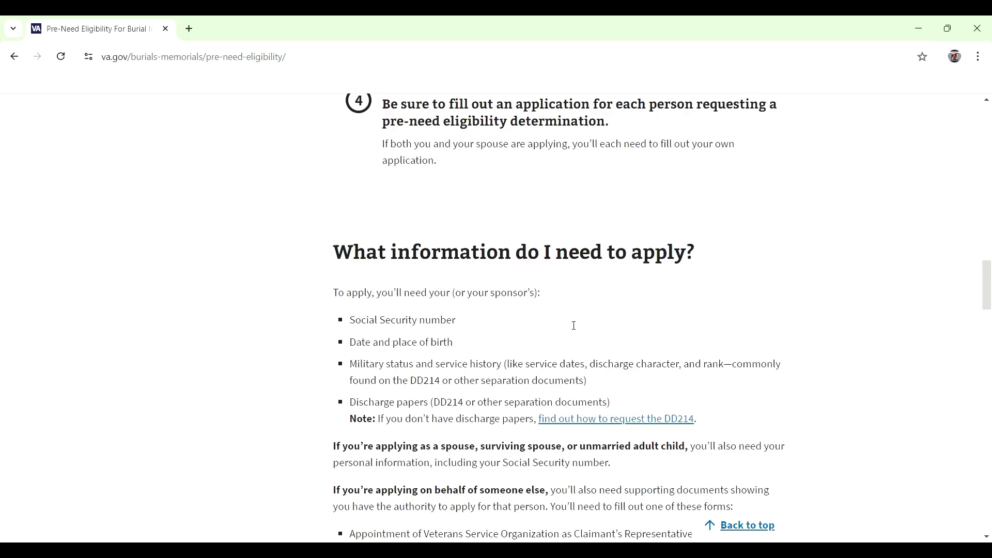
scroll(574, 326, "down", 4)
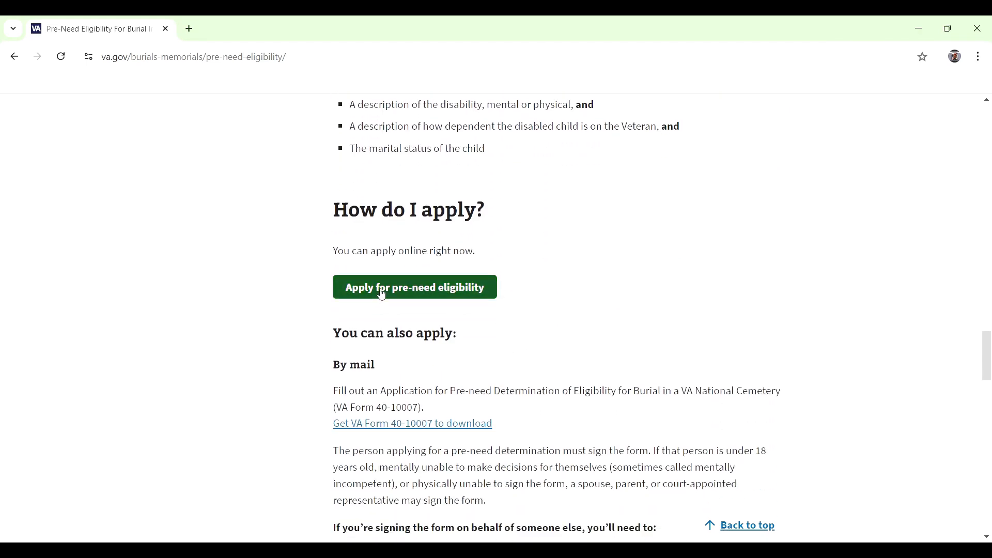
left_click(476, 292)
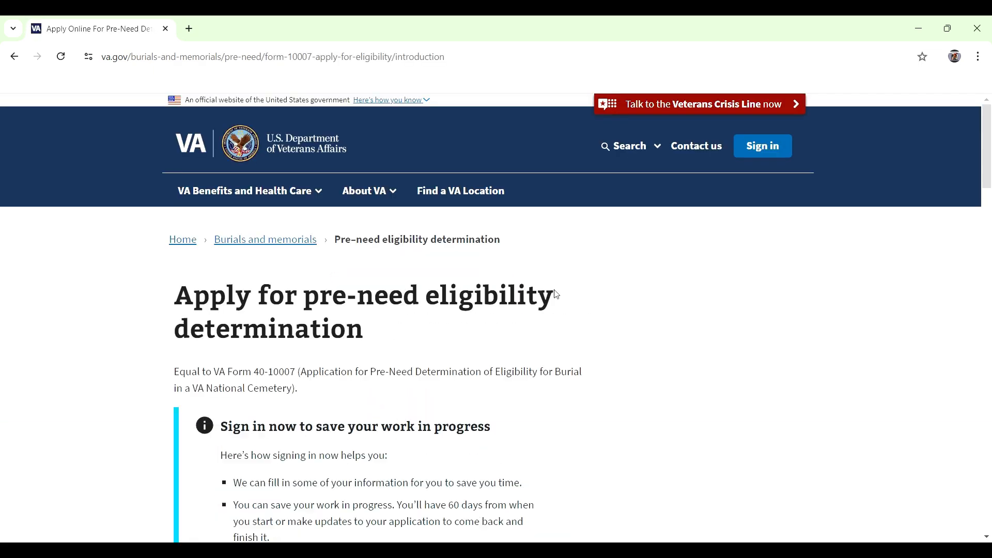
scroll(553, 295, "down", 4)
scroll(557, 295, "down", 3)
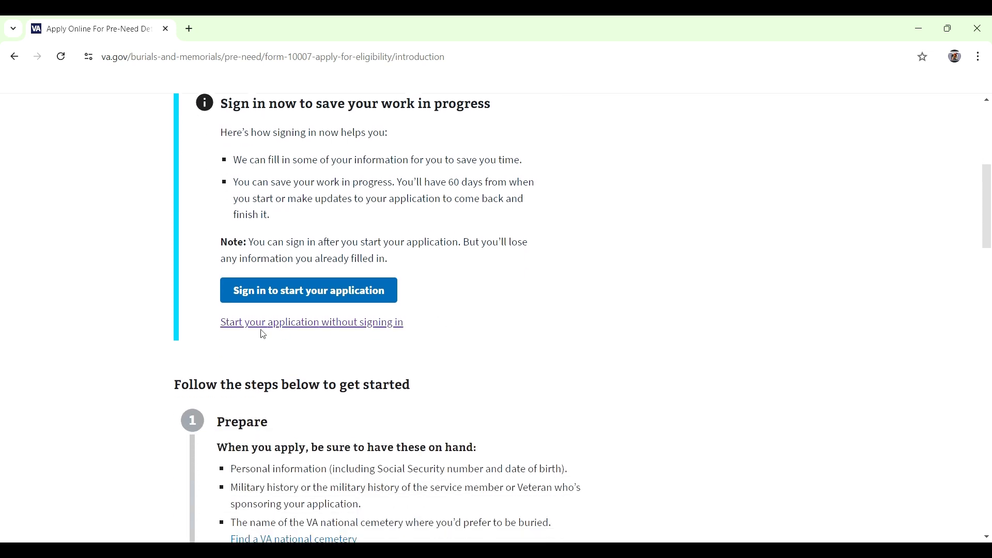
Step: Start without signing in as the Veteran and enter the applicant's first and last name
left_click(370, 326)
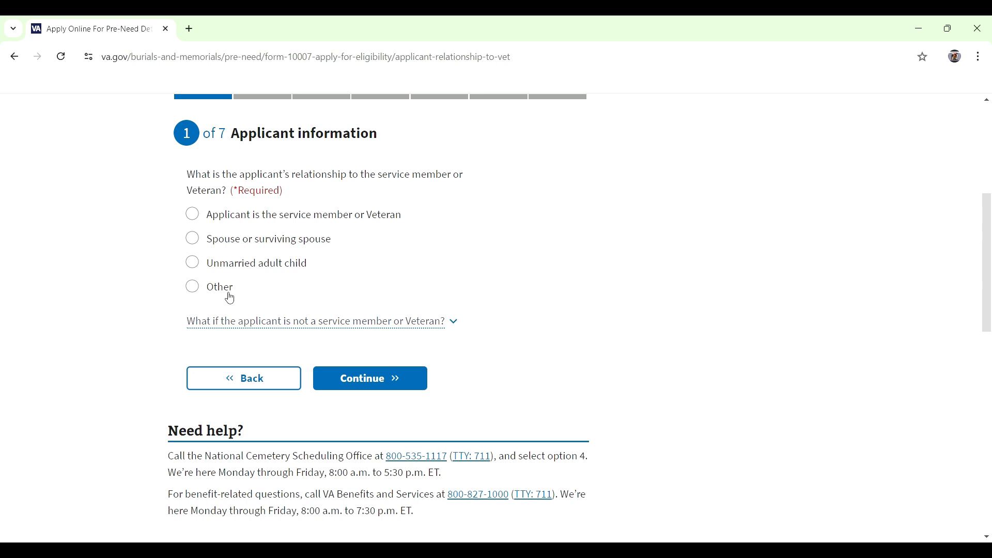
left_click(197, 221)
left_click(398, 376)
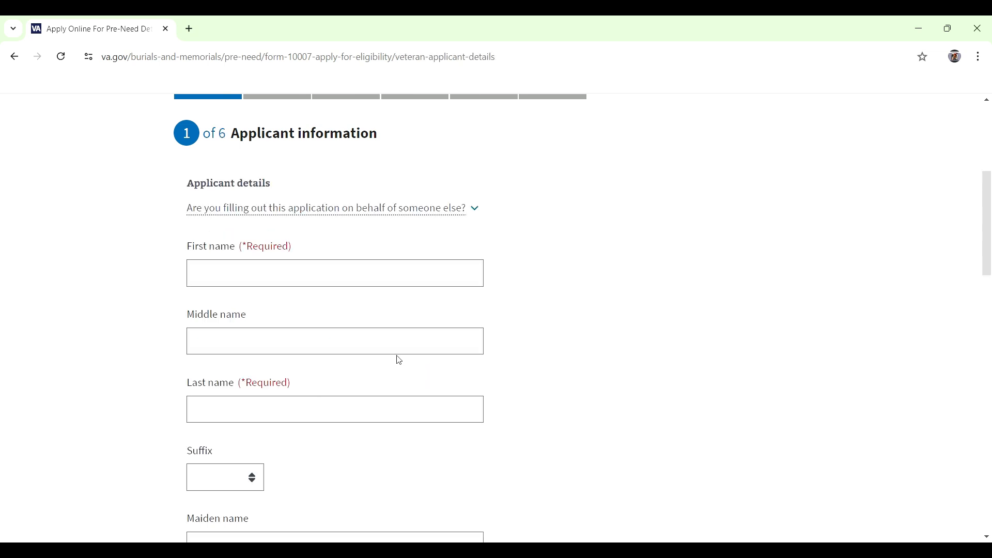
left_click(343, 277)
type("Joh")
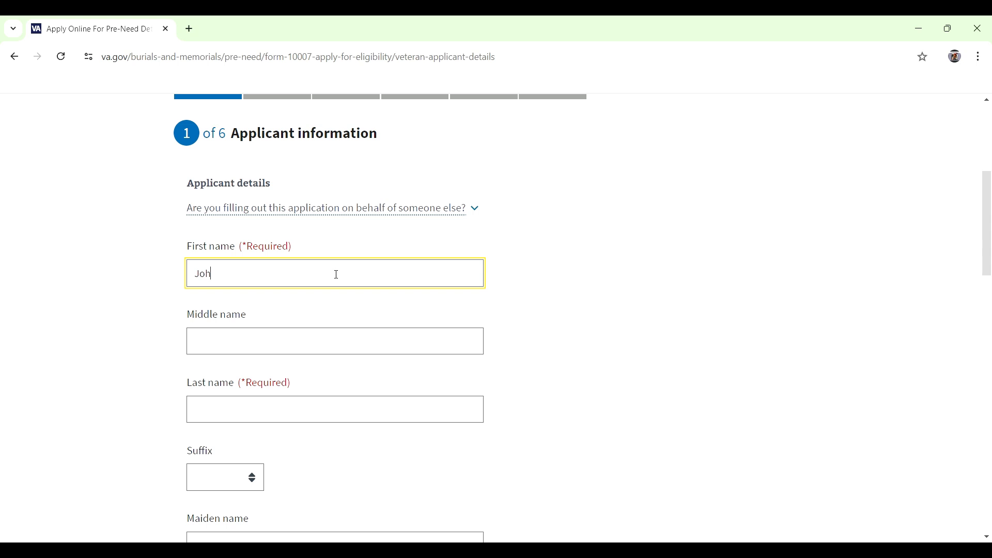
type("n")
scroll(346, 285, "down", 2)
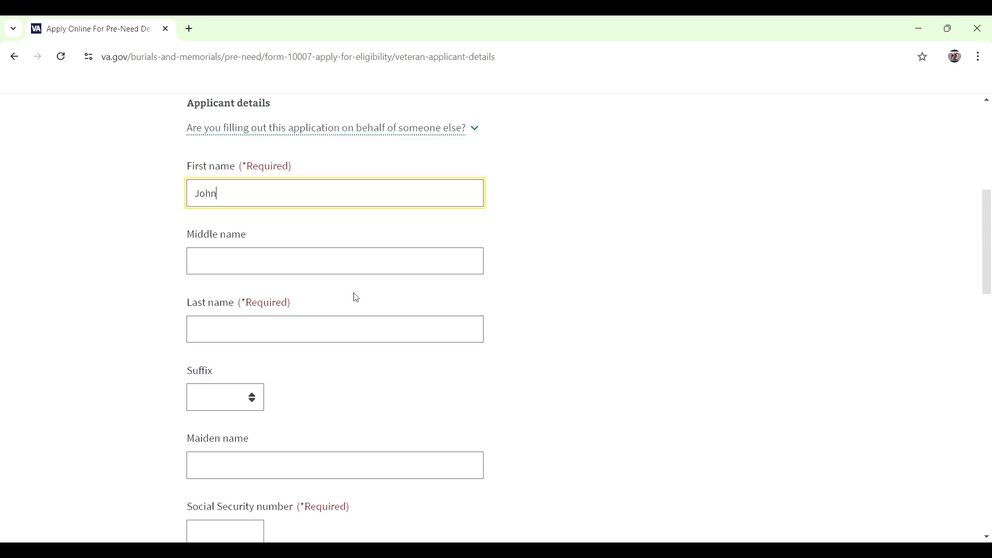
left_click(341, 287)
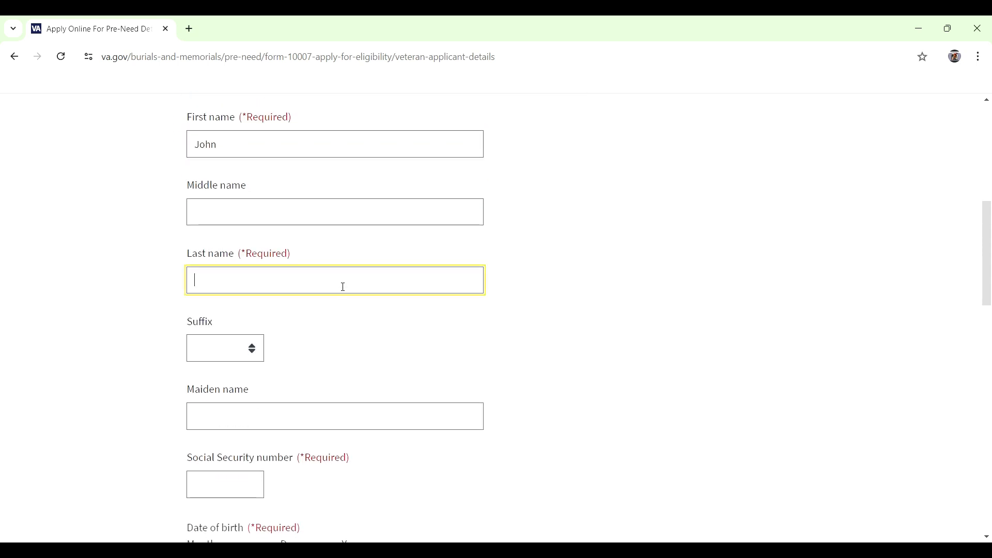
type("Doe")
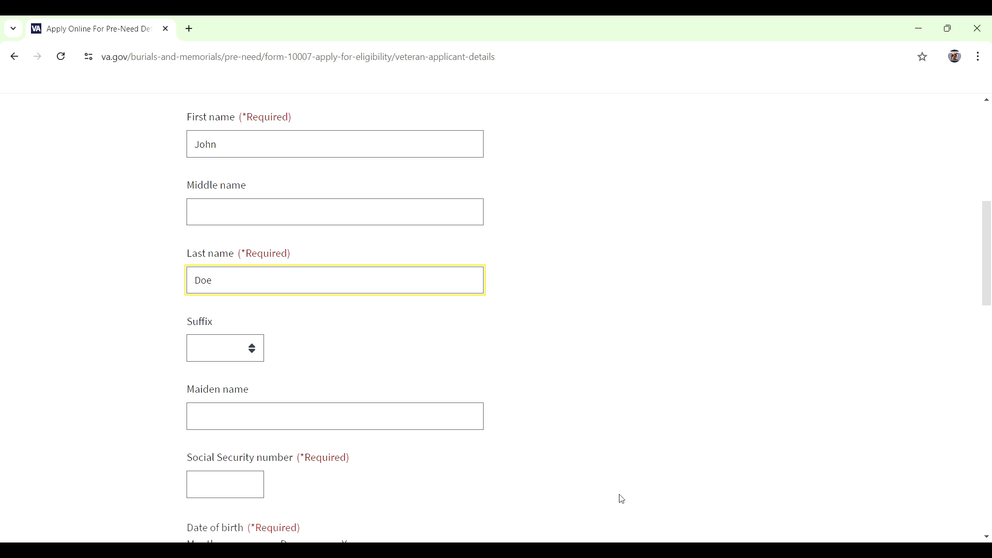
Step: Enter the applicant's Social Security number, correcting a mistyped start
scroll(621, 500, "down", 2)
left_click(247, 364)
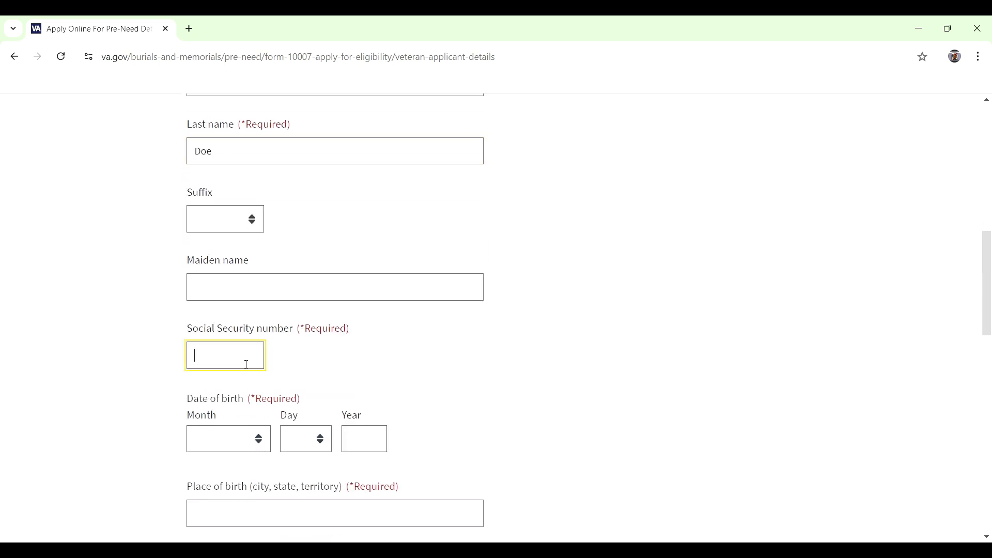
type("8")
type("5")
key("BackSpace")
key("BackSpace")
left_click(391, 297)
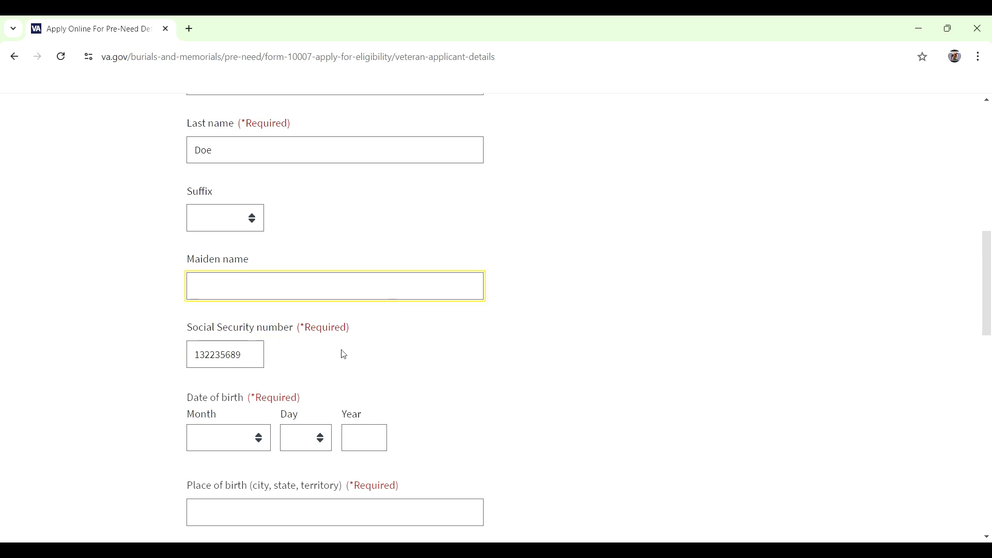
Step: Set birth date March 19, 1958 and birthplace 'Yonkers, NY', then continue
scroll(310, 367, "down", 2)
left_click(250, 312)
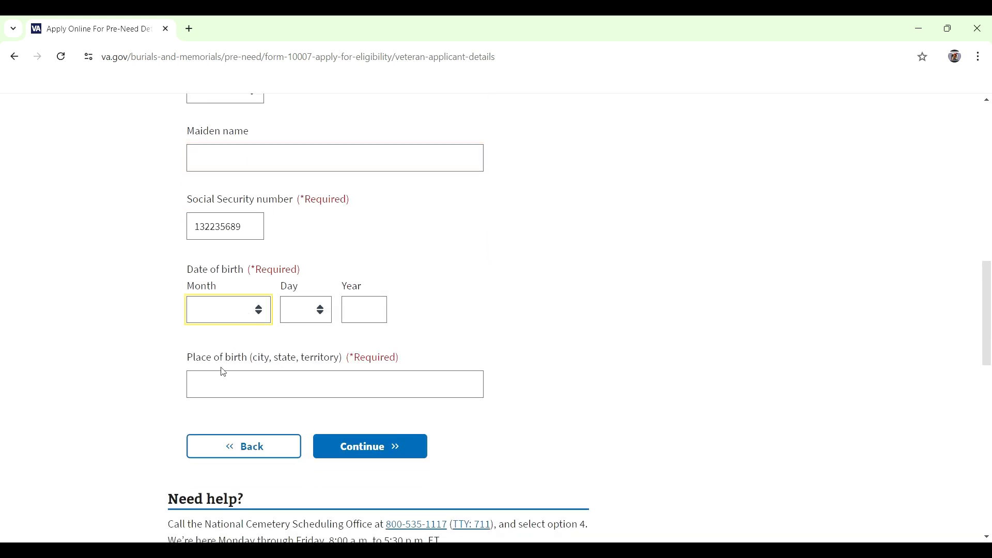
key("m")
key("Tab")
key("1")
key("9")
key("Tab")
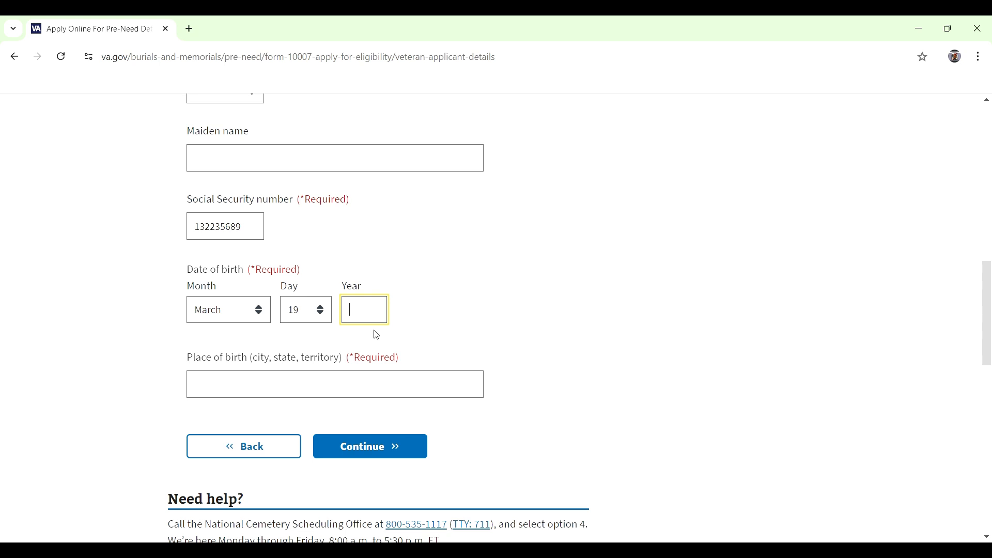
type("1958")
left_click(333, 392)
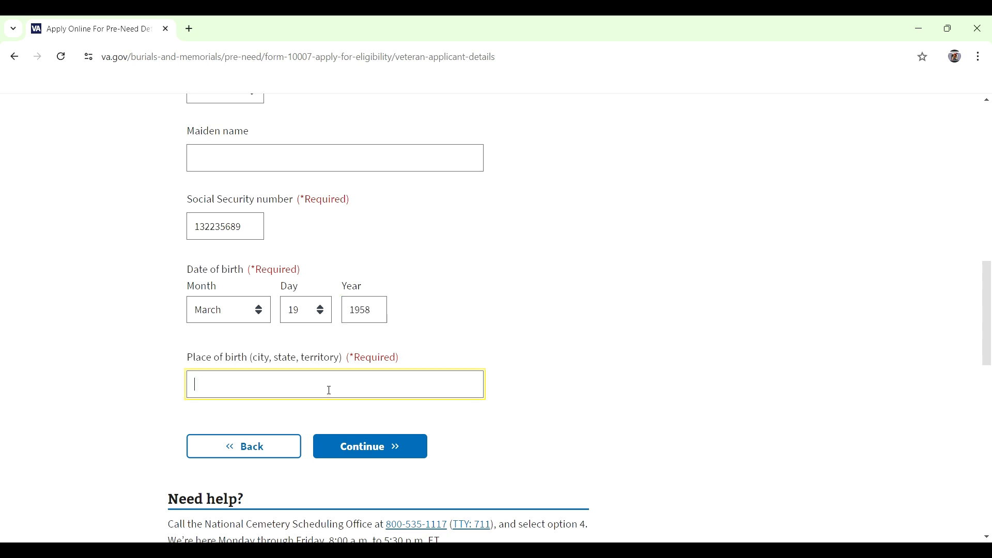
type("Yonkers, NY")
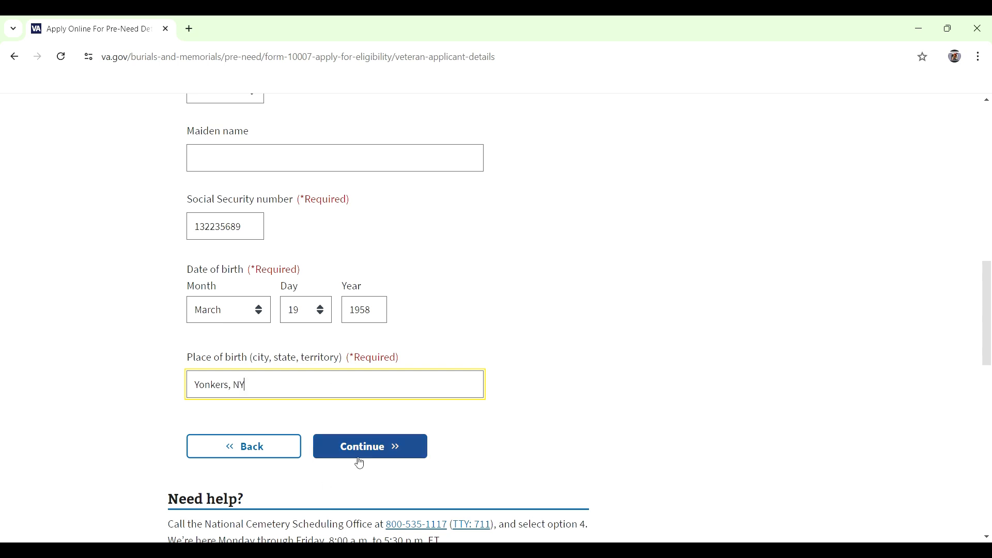
left_click(359, 457)
Step: Record the applicant as Male, Black or African American, and Married
scroll(336, 429, "down", 2)
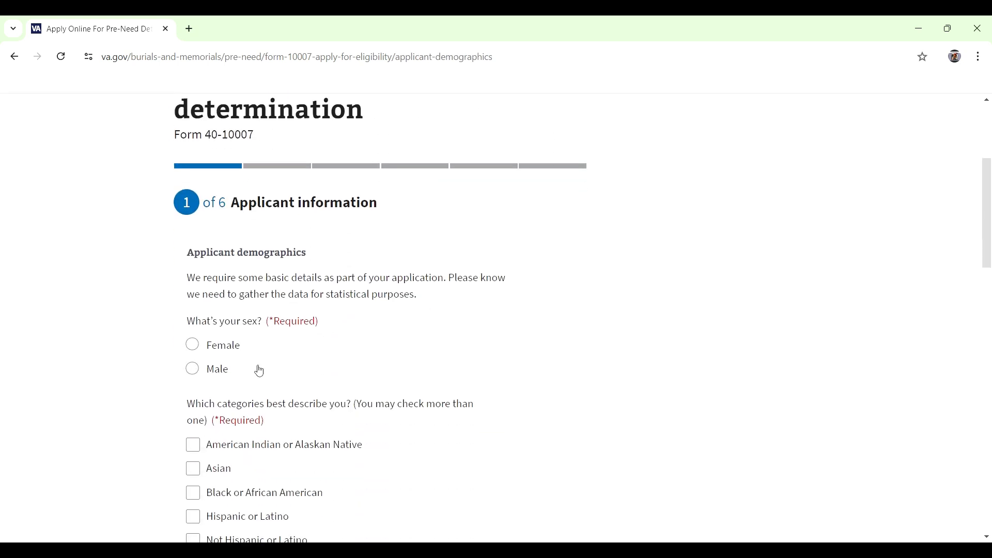
left_click(198, 371)
scroll(253, 391, "down", 3)
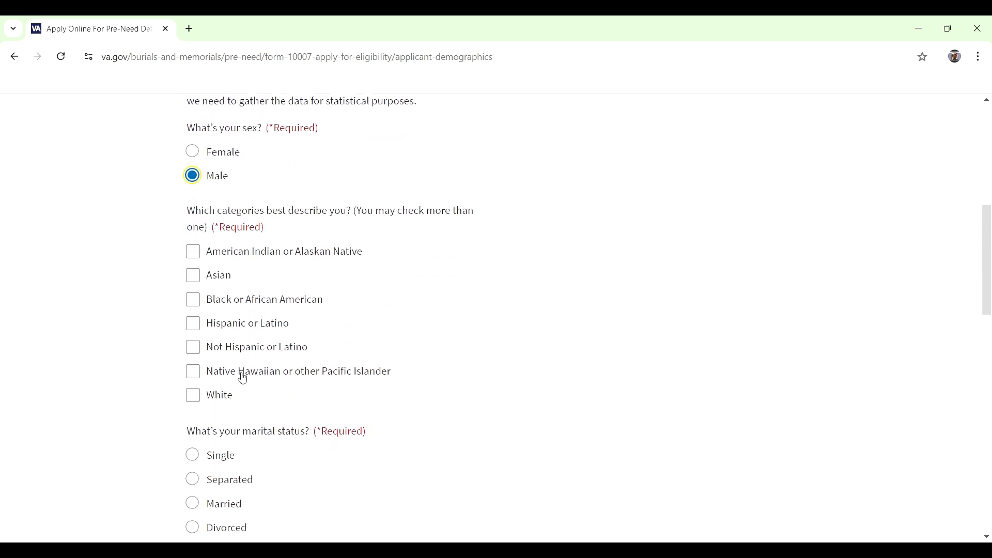
left_click(194, 300)
scroll(297, 351, "down", 2)
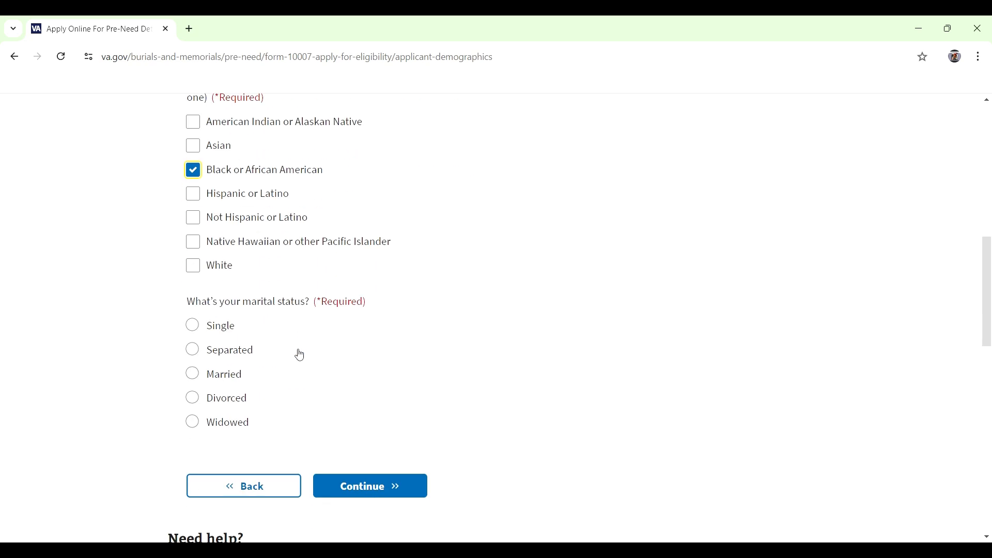
left_click(203, 377)
left_click(359, 485)
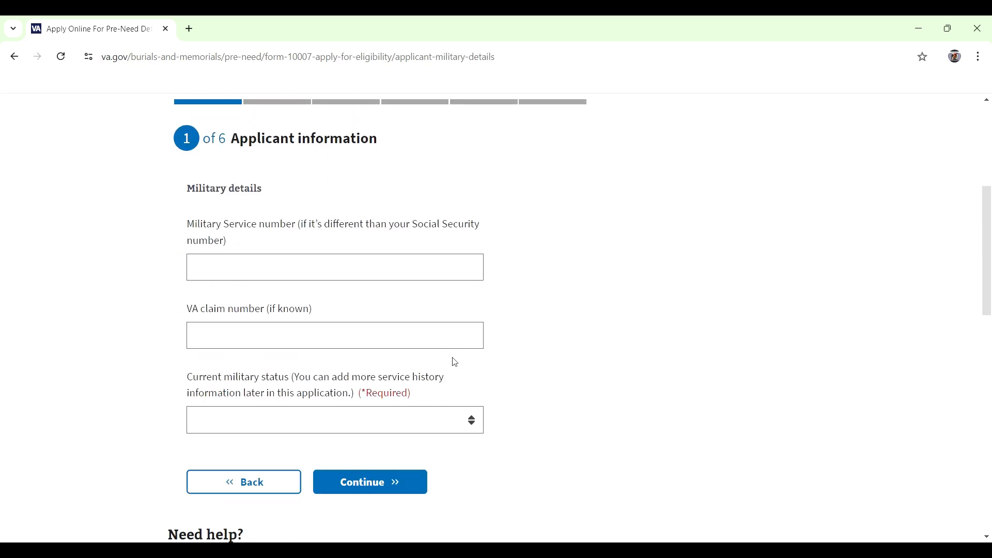
Step: Set current military status to Veteran and continue to Military history
scroll(441, 412, "down", 1)
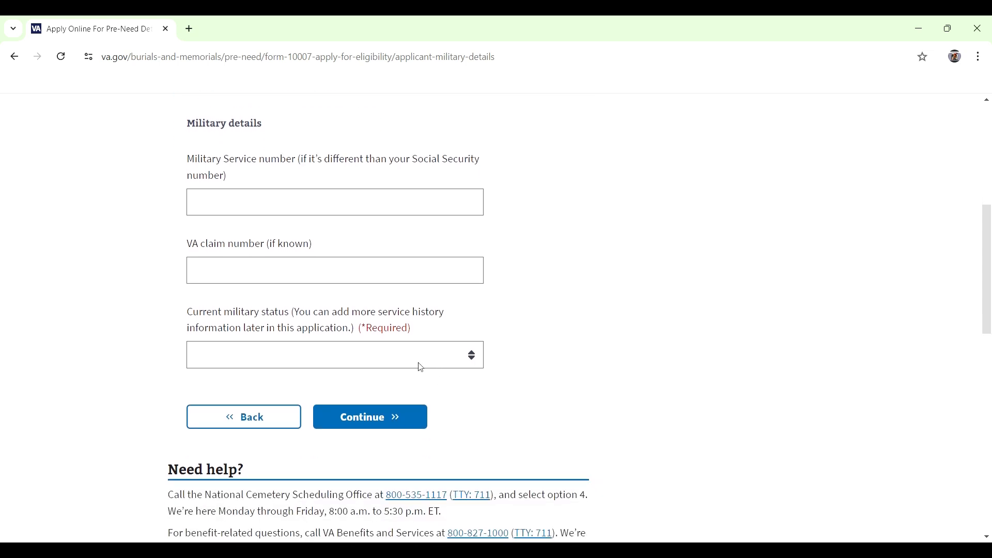
left_click(419, 362)
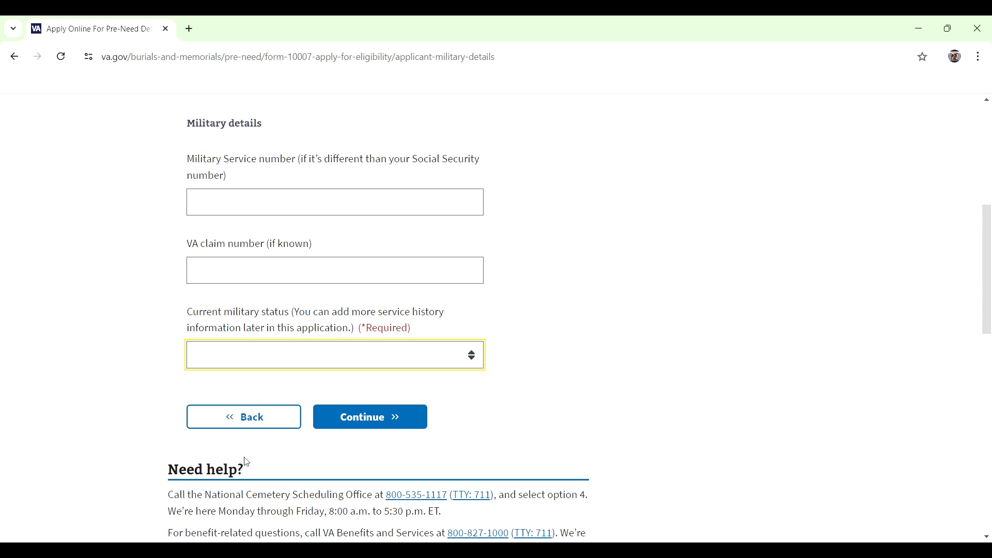
key("v")
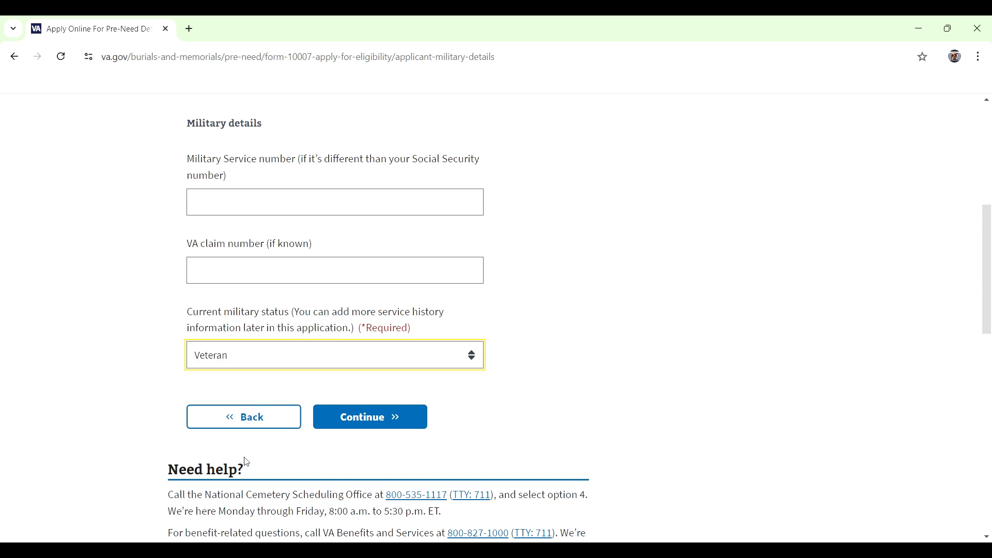
left_click(402, 421)
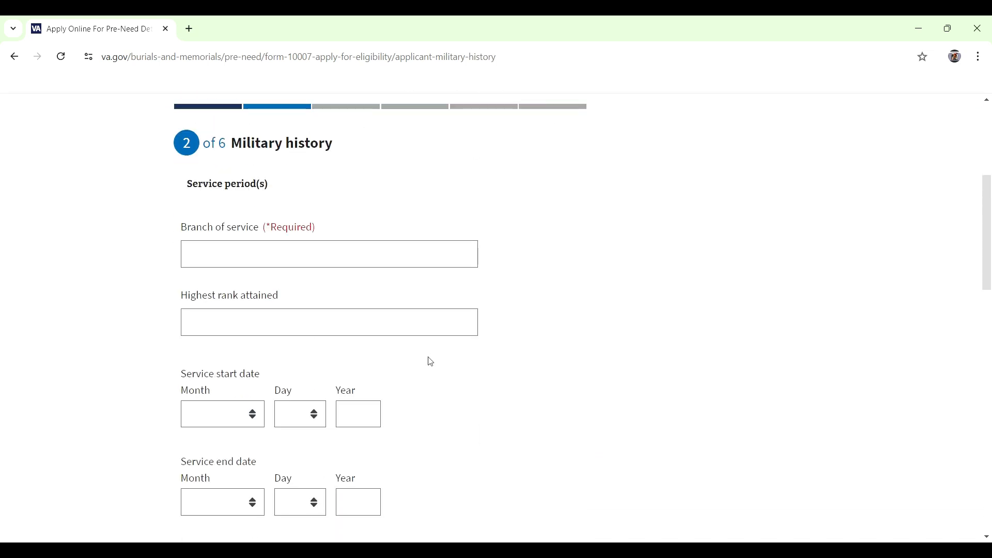
Step: Choose U.S. Army as service branch, answer No to serving under another name, and continue
left_click(379, 264)
type("army")
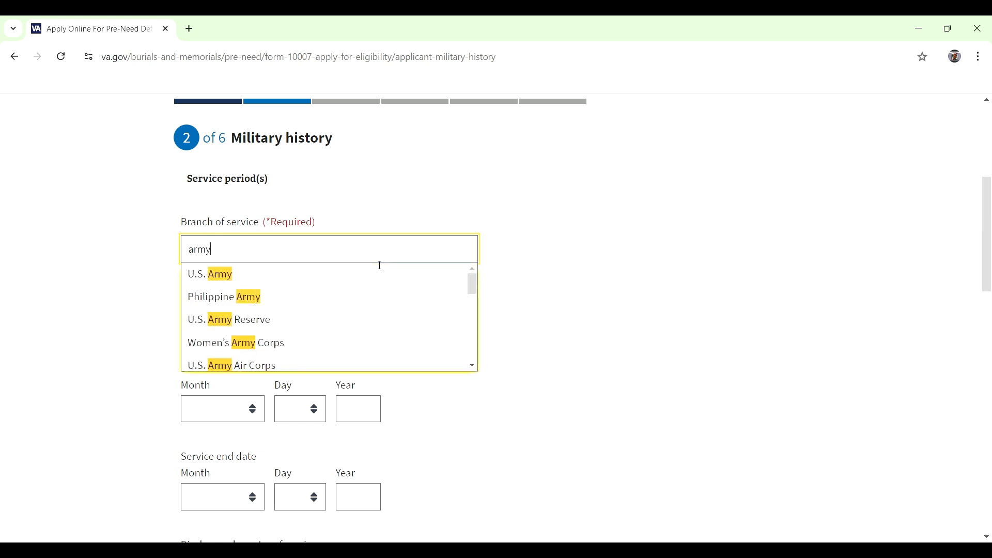
left_click(357, 273)
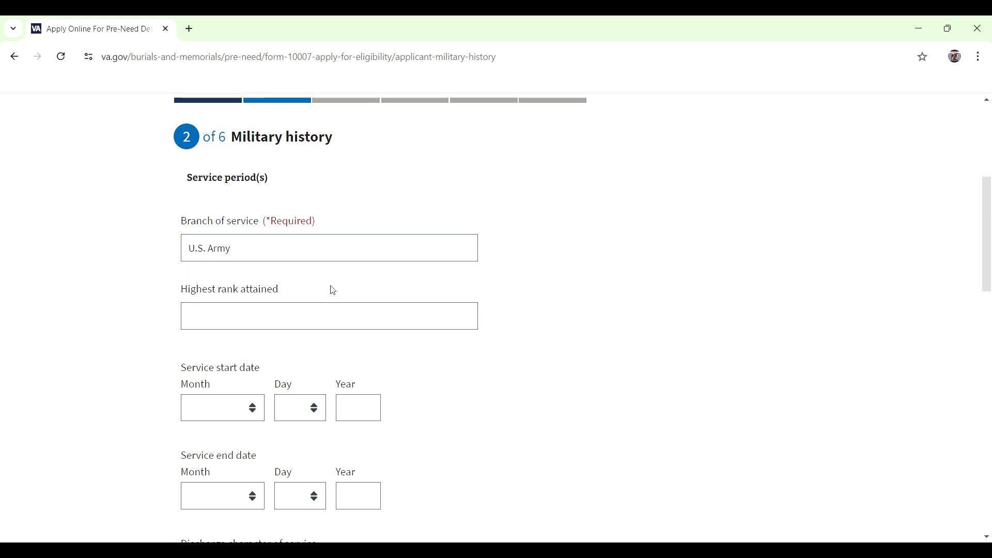
scroll(333, 290, "down", 1)
scroll(480, 305, "down", 2)
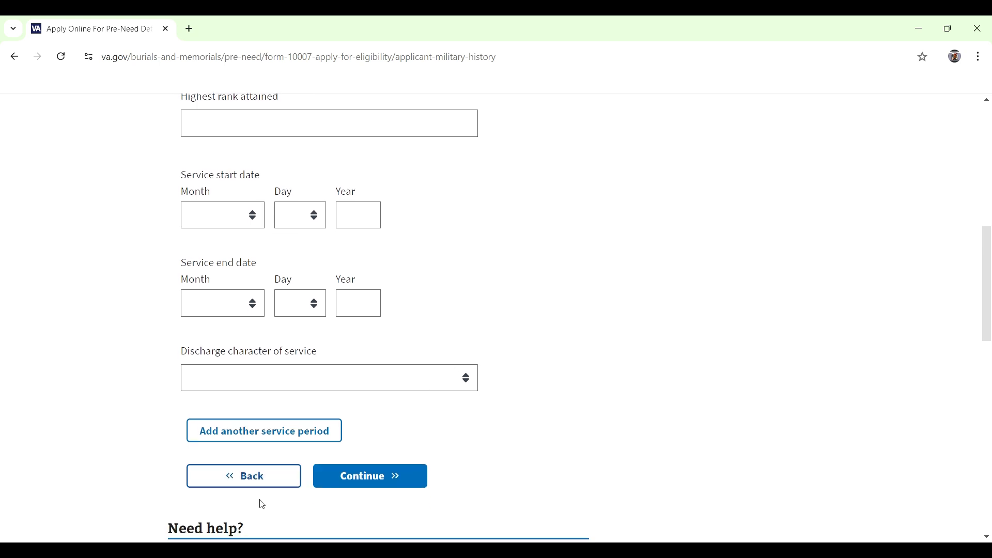
scroll(357, 431, "down", 1)
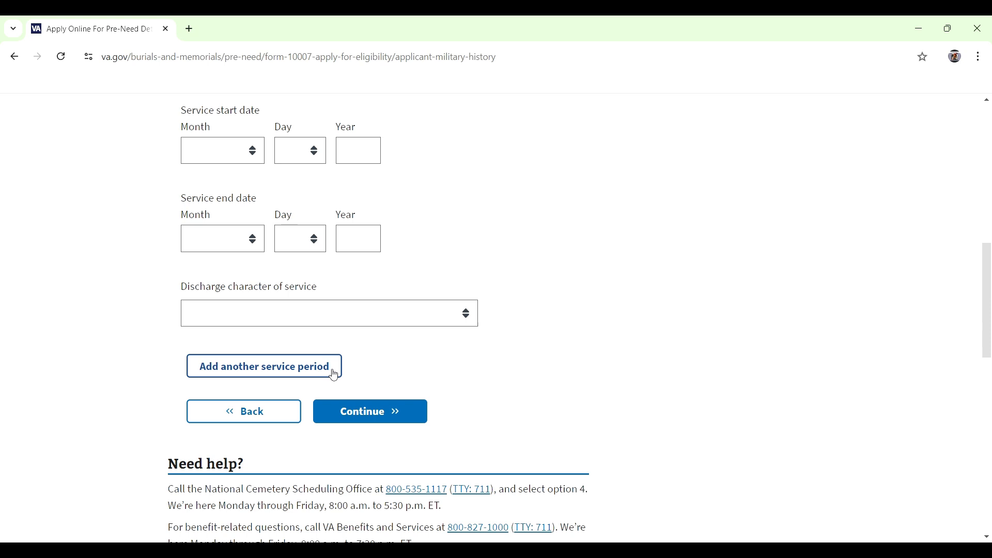
left_click(362, 412)
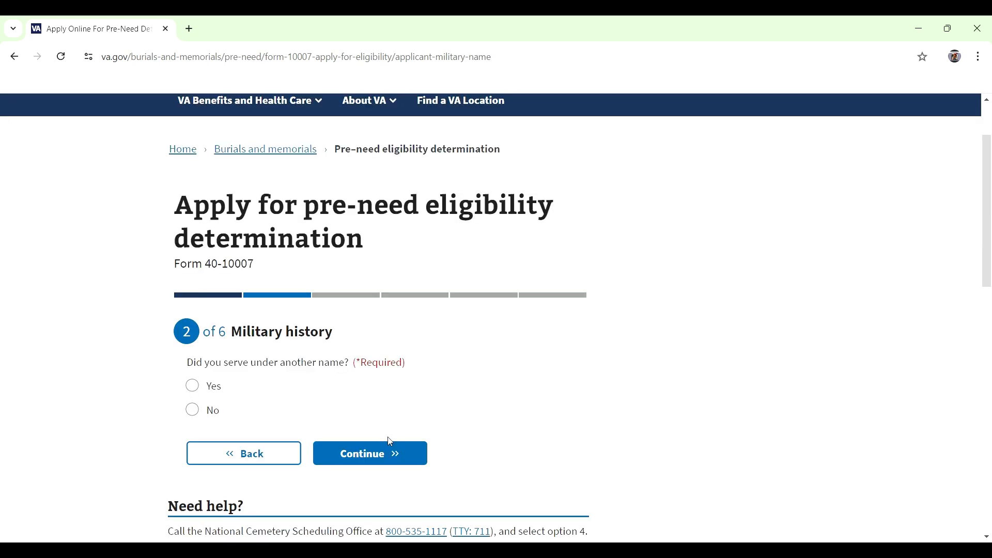
left_click(193, 282)
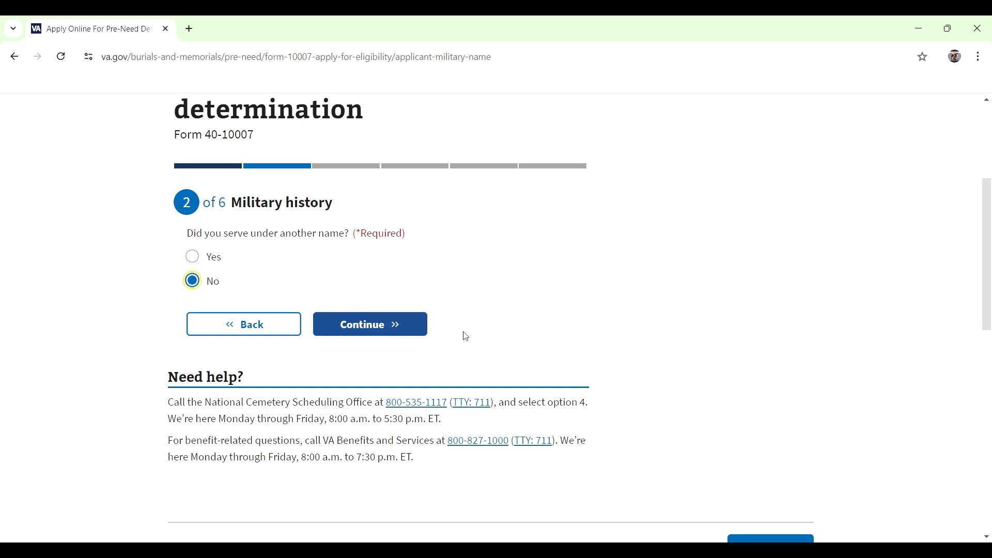
left_click(401, 330)
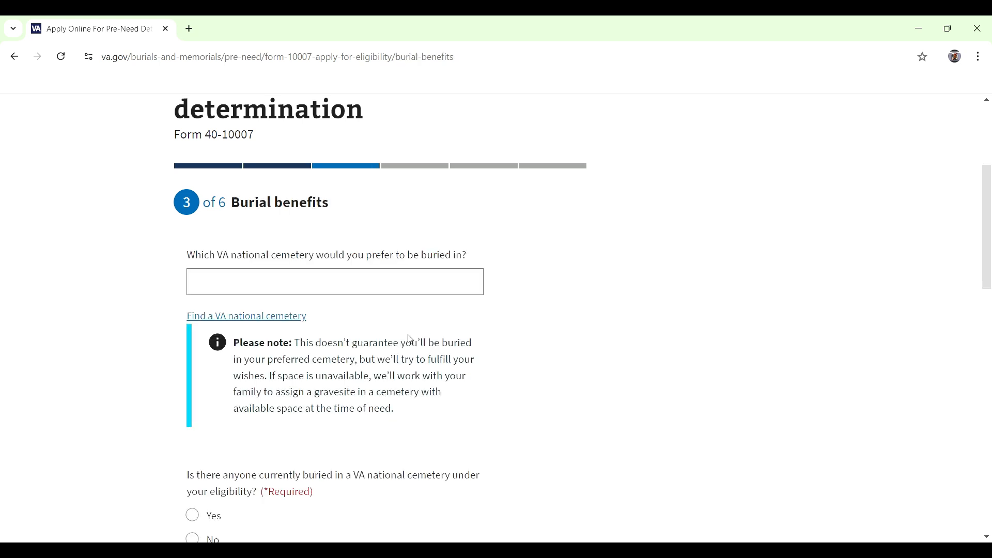
Step: Pick Alabama National Cemetery as preferred cemetery, answer No about anyone buried, and continue
left_click(373, 280)
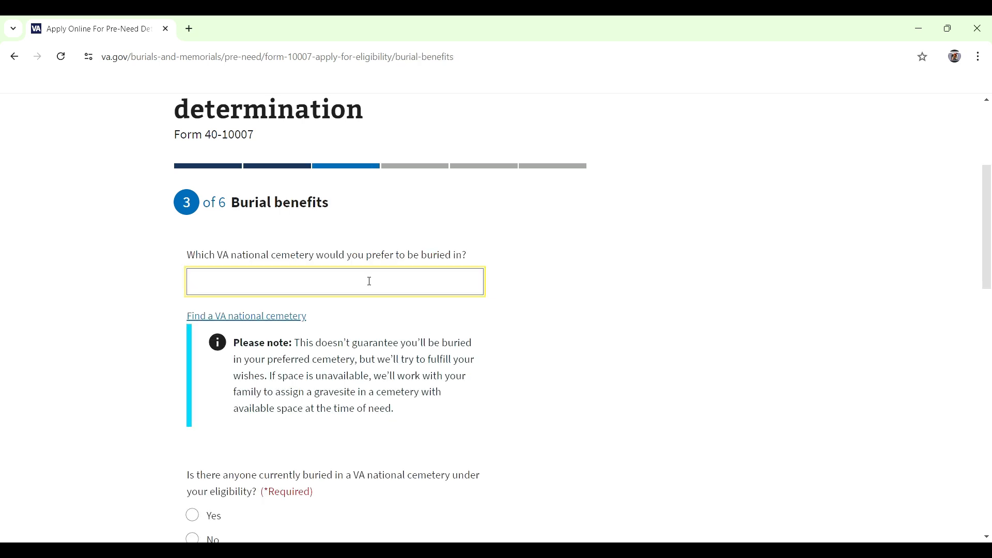
type("al")
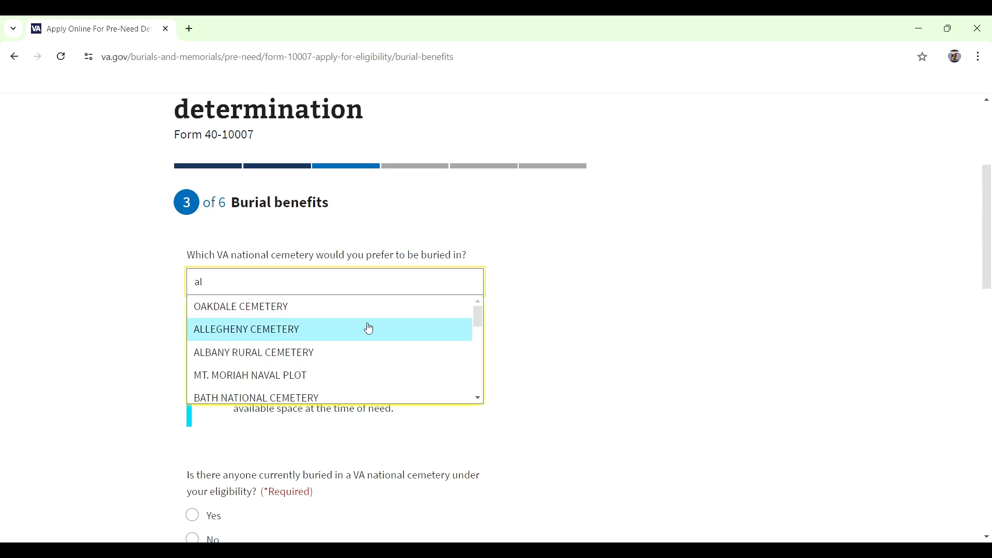
type("a")
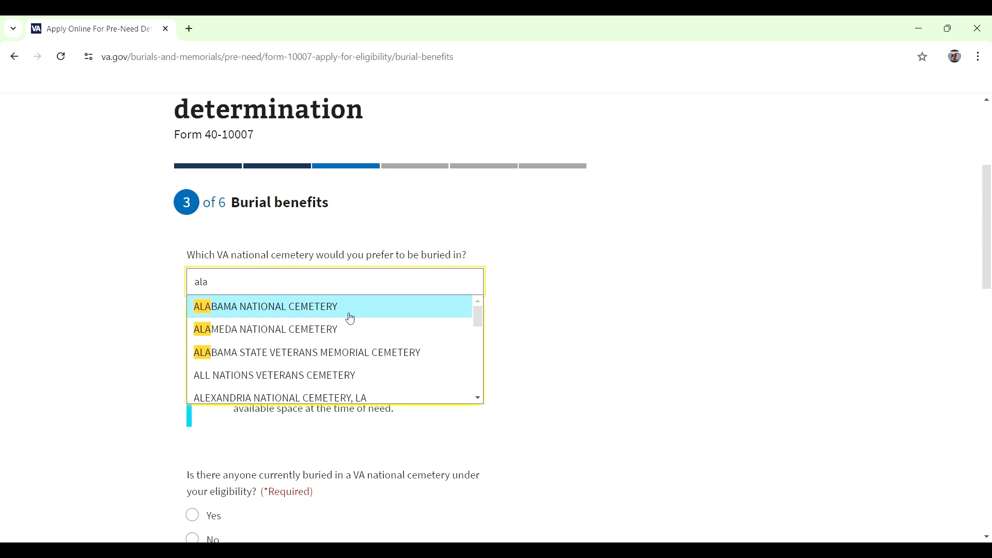
left_click(339, 317)
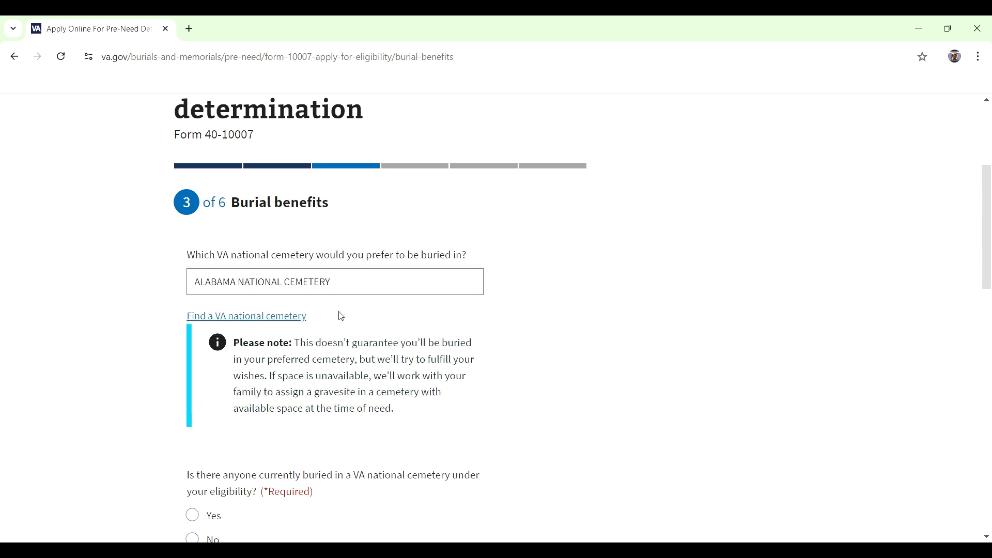
scroll(347, 318, "down", 1)
scroll(348, 317, "down", 3)
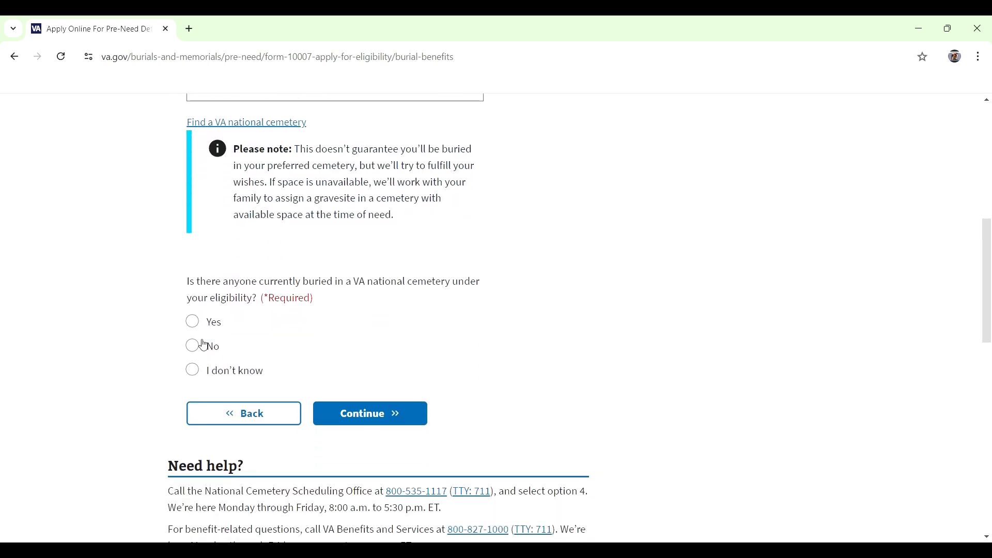
left_click(193, 347)
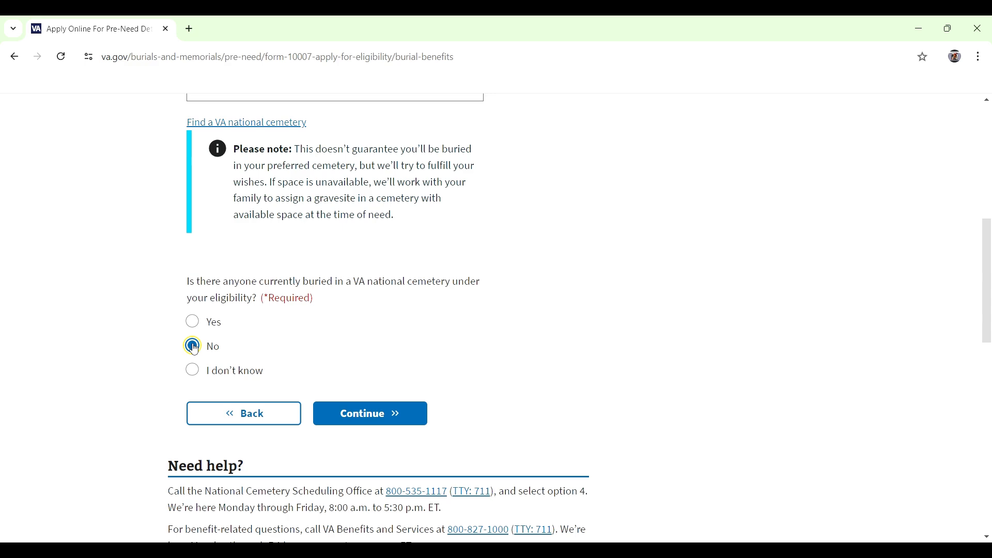
left_click(393, 425)
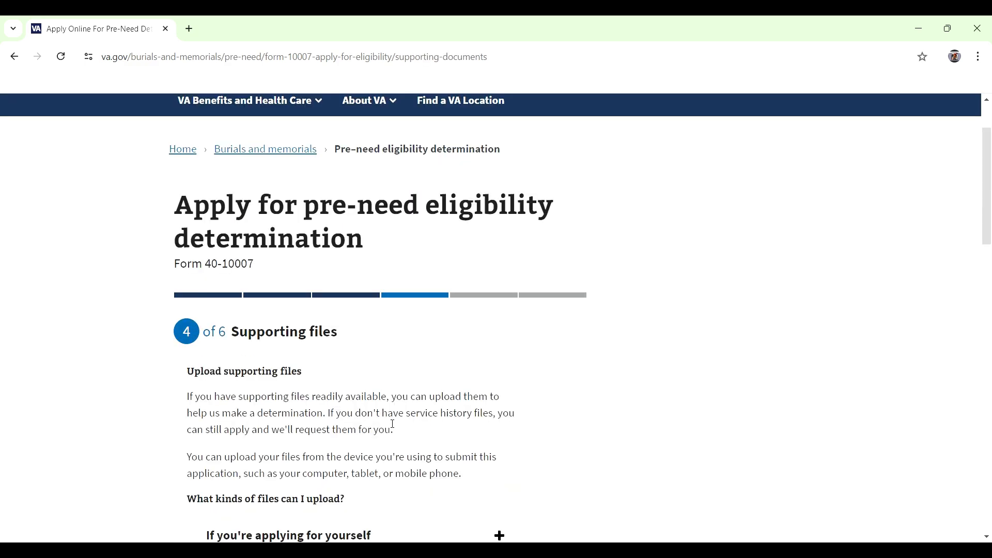
Step: Skip the Supporting files upload and continue to Contact information
scroll(398, 399, "down", 3)
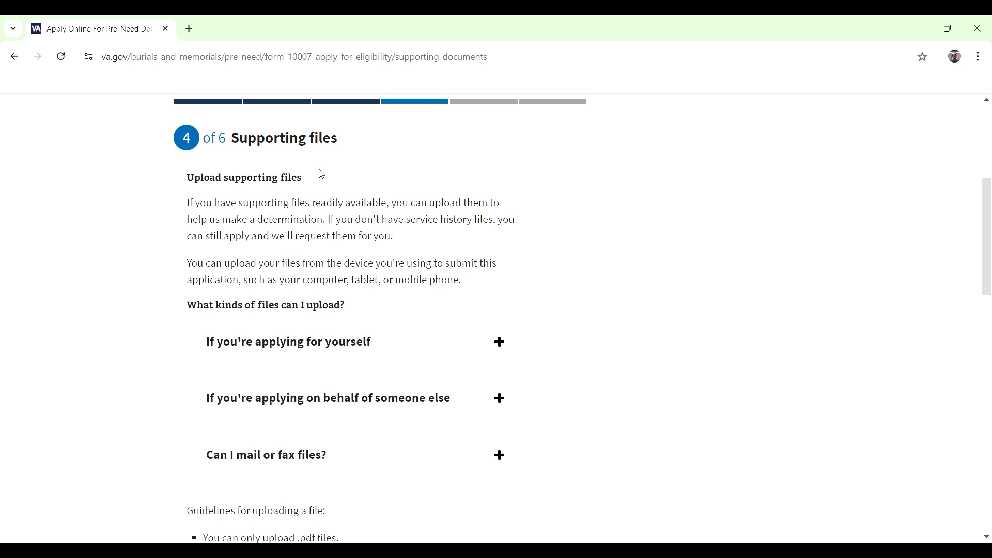
scroll(535, 185, "down", 1)
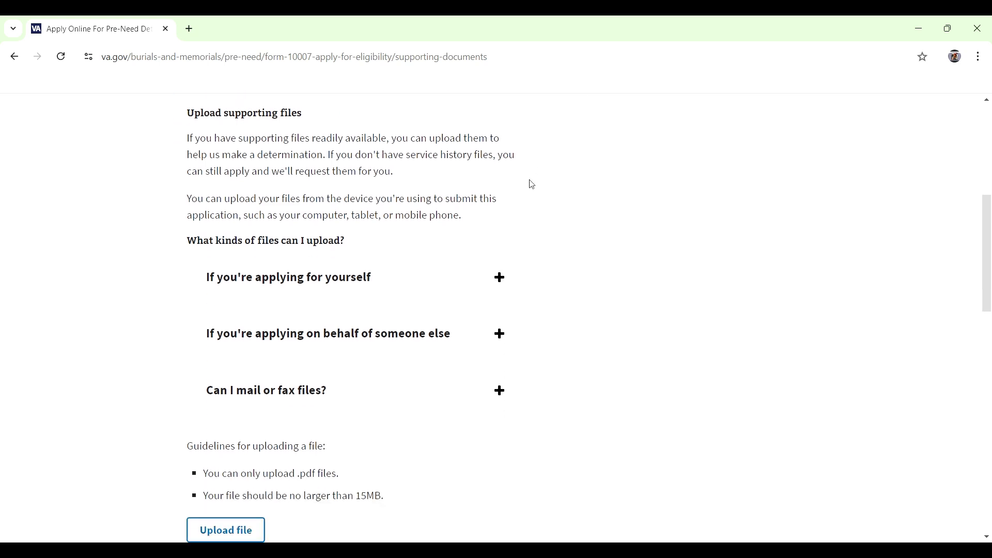
scroll(536, 193, "down", 1)
scroll(537, 193, "down", 1)
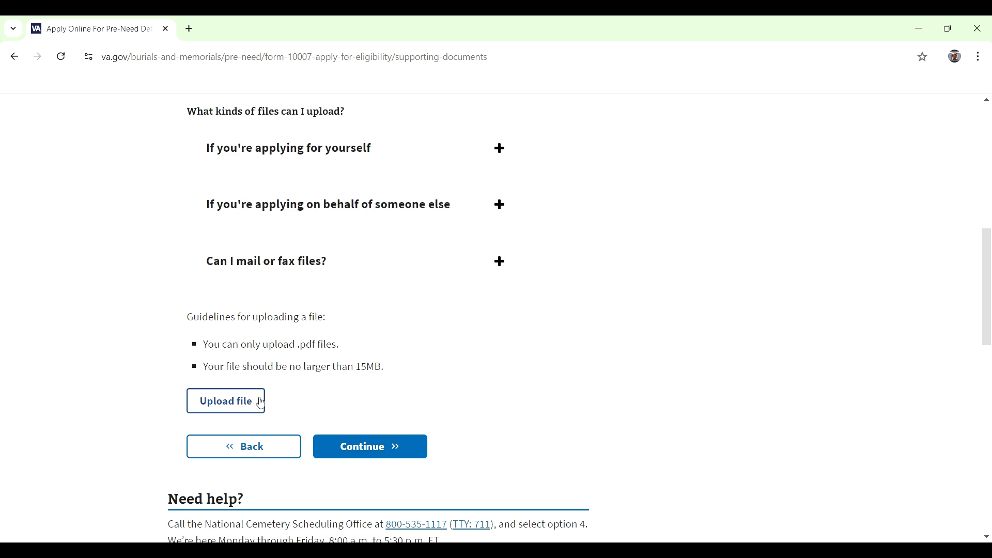
left_click(389, 454)
Step: Enter the applicant's mailing address: street, city, state Florida and postal code
scroll(396, 388, "down", 4)
left_click(393, 335)
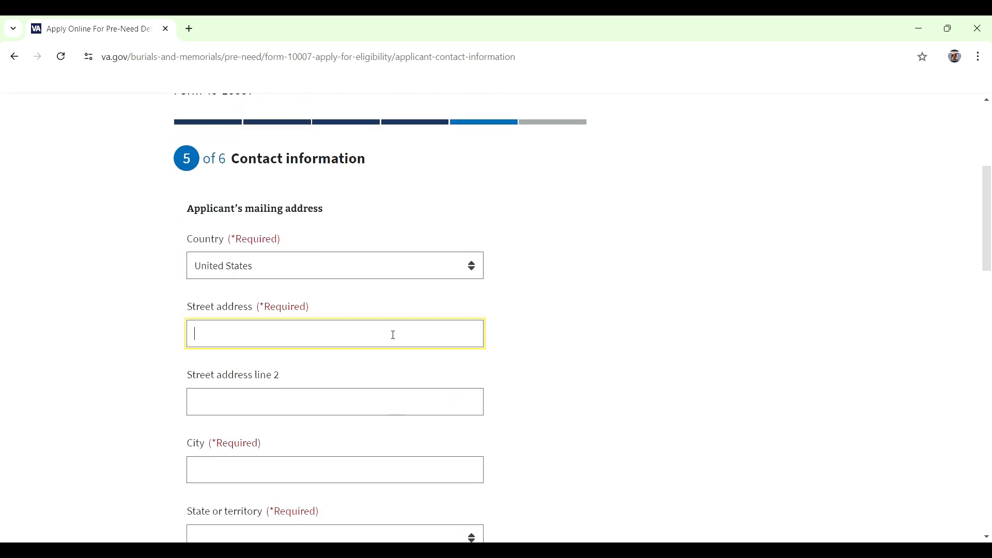
scroll(328, 359, "down", 3)
left_click(323, 344)
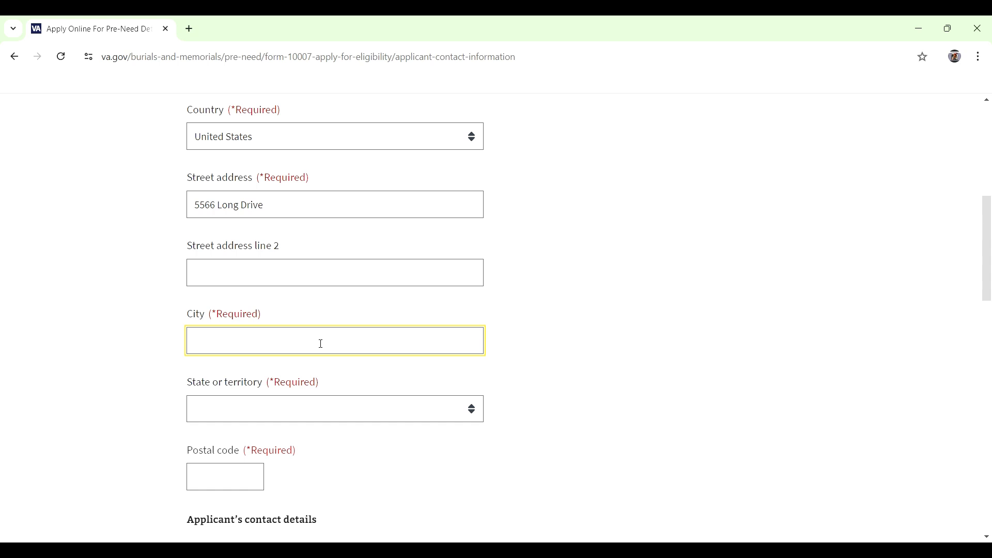
type("Berkley")
key("Tab")
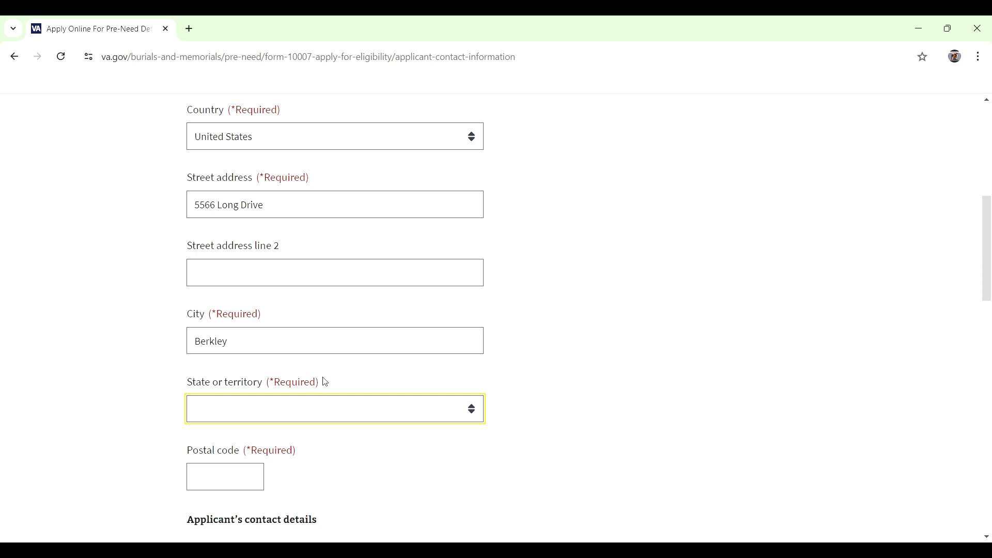
left_click(320, 333)
scroll(316, 352, "down", 2)
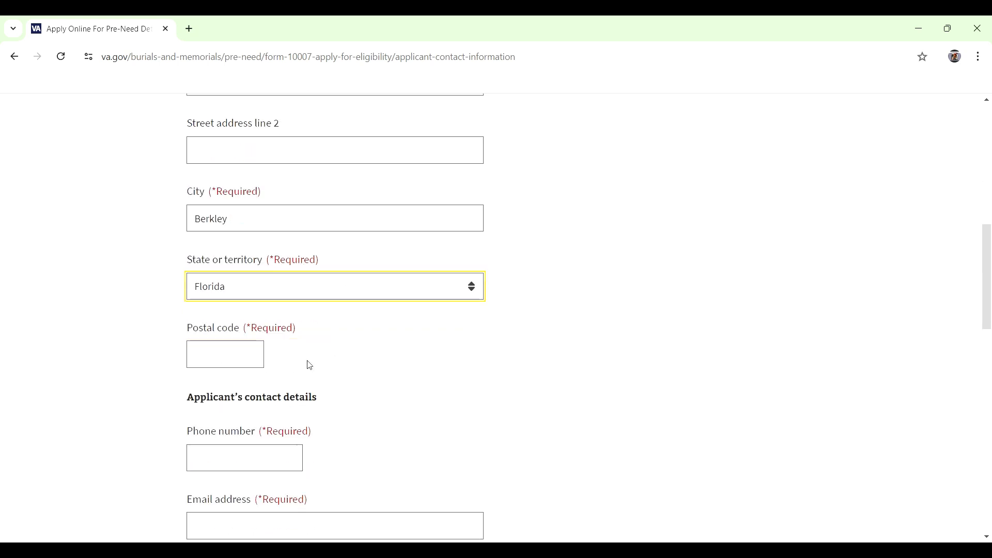
left_click(232, 352)
type("9")
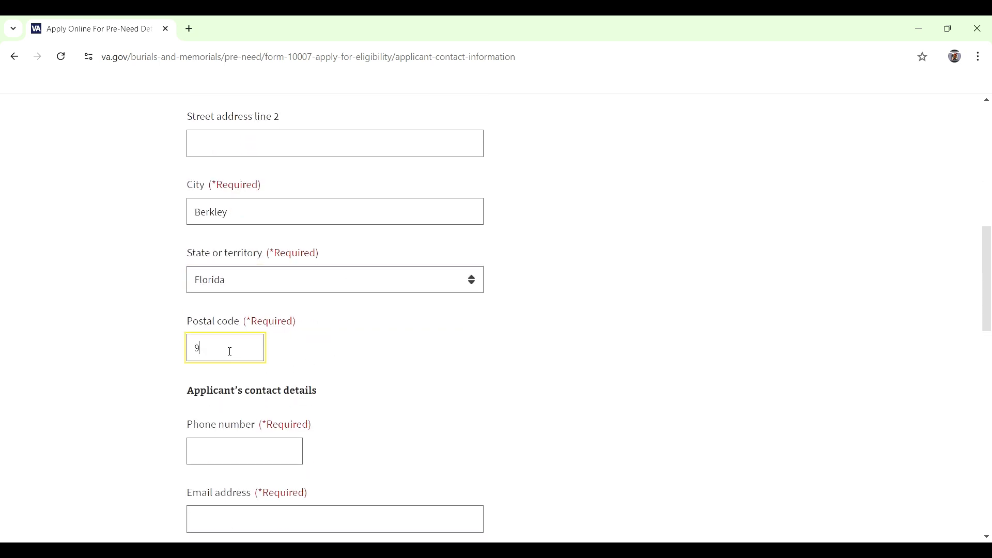
type("8621")
Step: Add the applicant's phone number and e-mail address, then continue
scroll(259, 362, "down", 1)
left_click(254, 399)
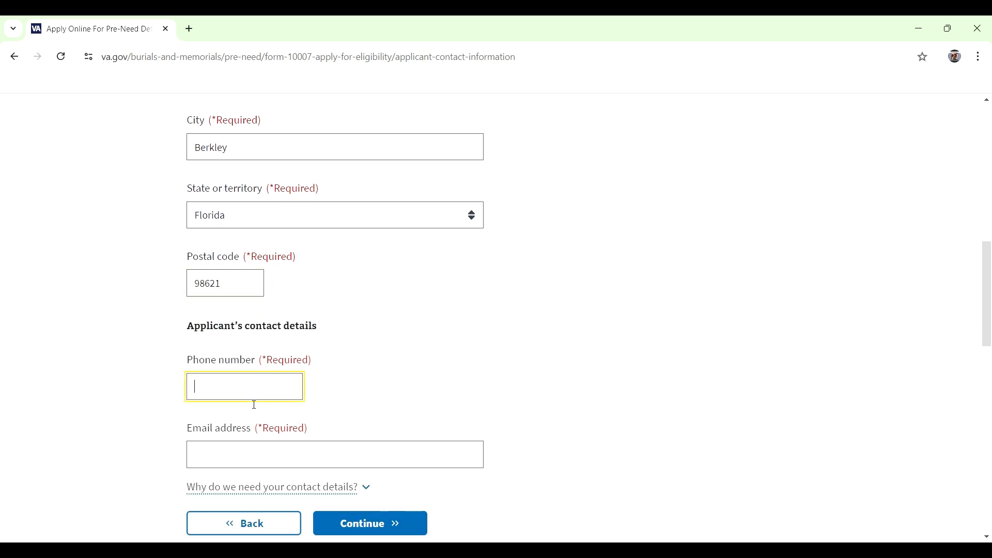
left_click(259, 463)
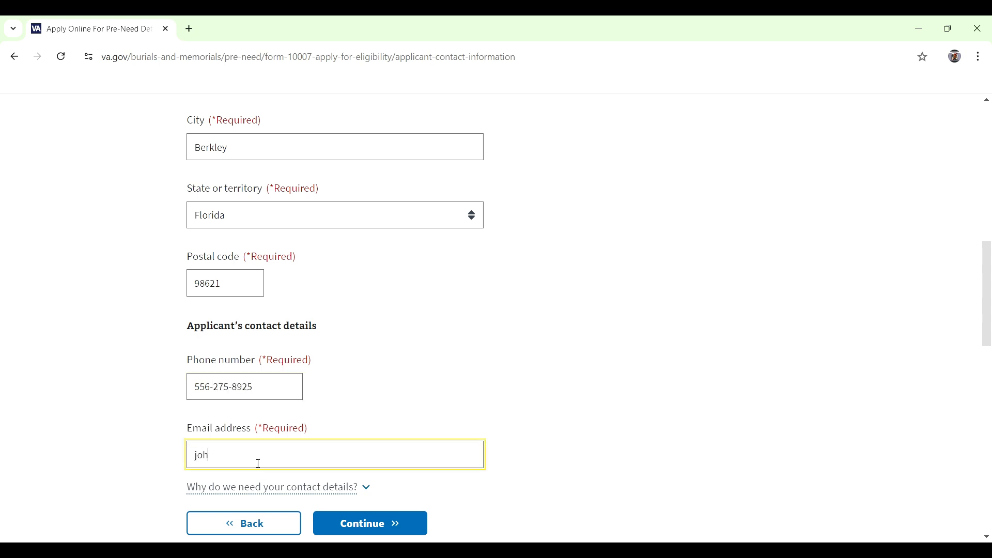
left_click(376, 524)
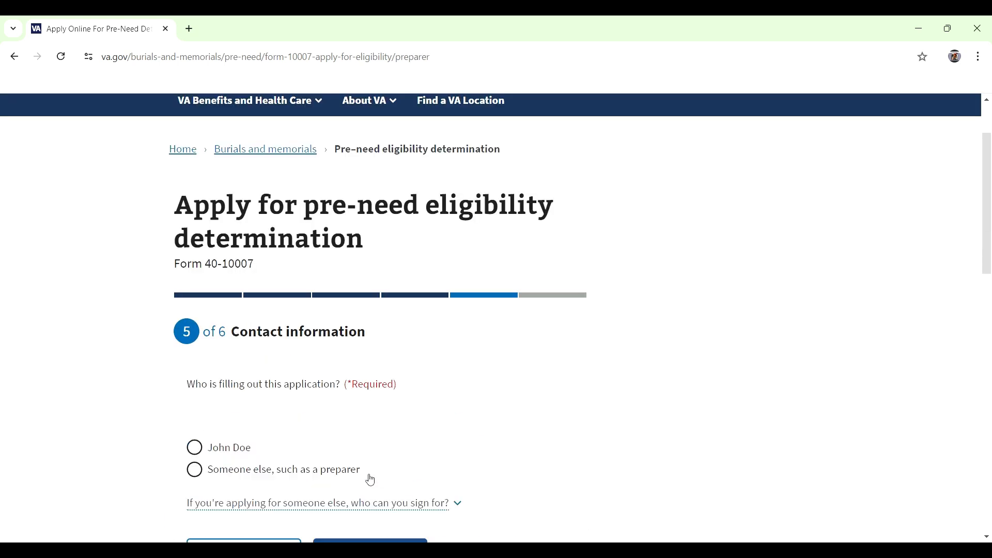
Step: Mark the applicant as the person filling out the form and continue to review
left_click(203, 385)
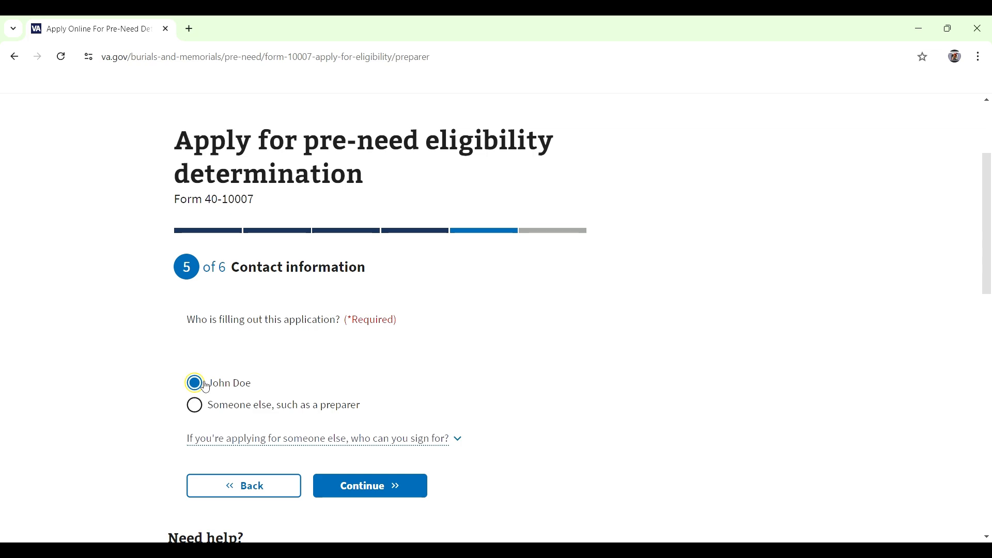
scroll(416, 356, "down", 3)
left_click(416, 355)
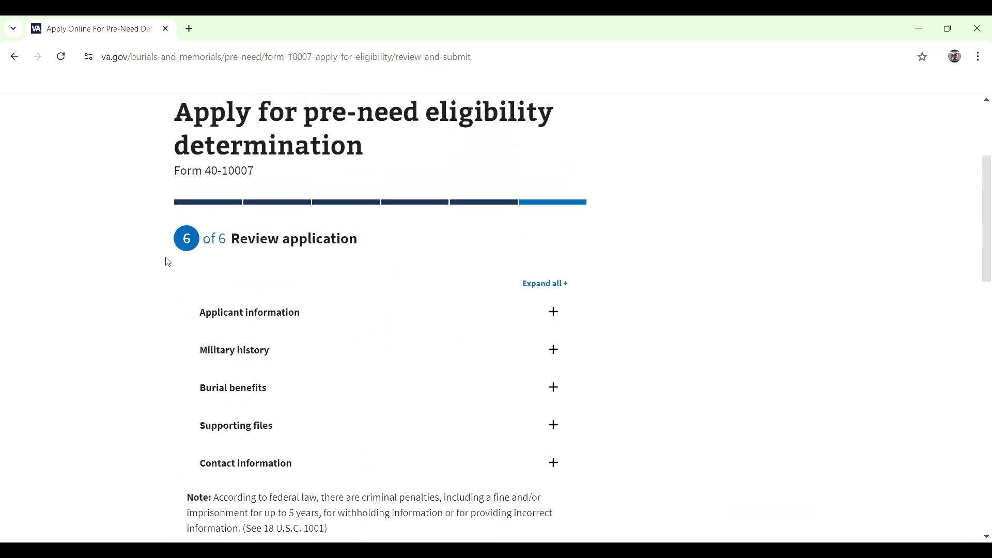
Step: Expand and read through Applicant information, then tick the privacy policy acceptance box
scroll(527, 274, "down", 1)
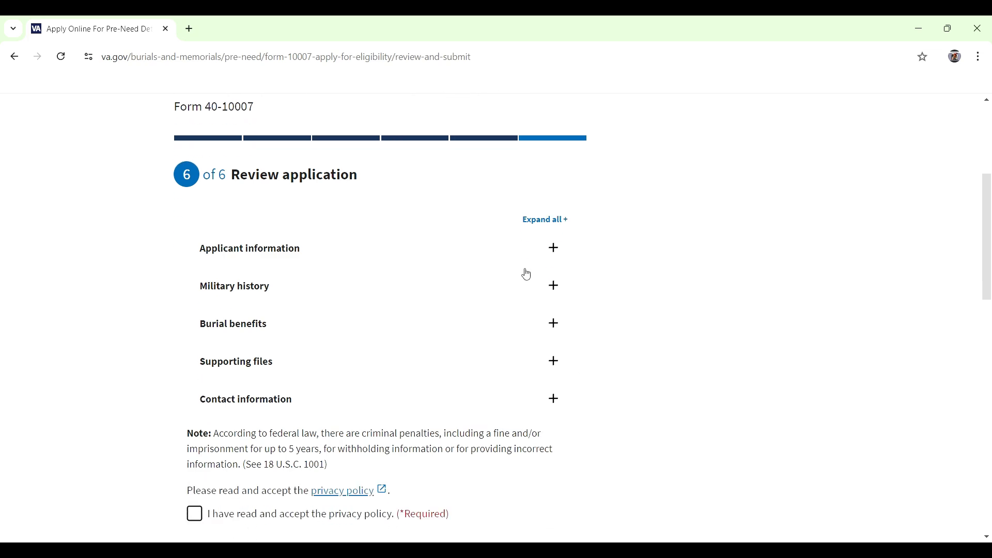
left_click(555, 252)
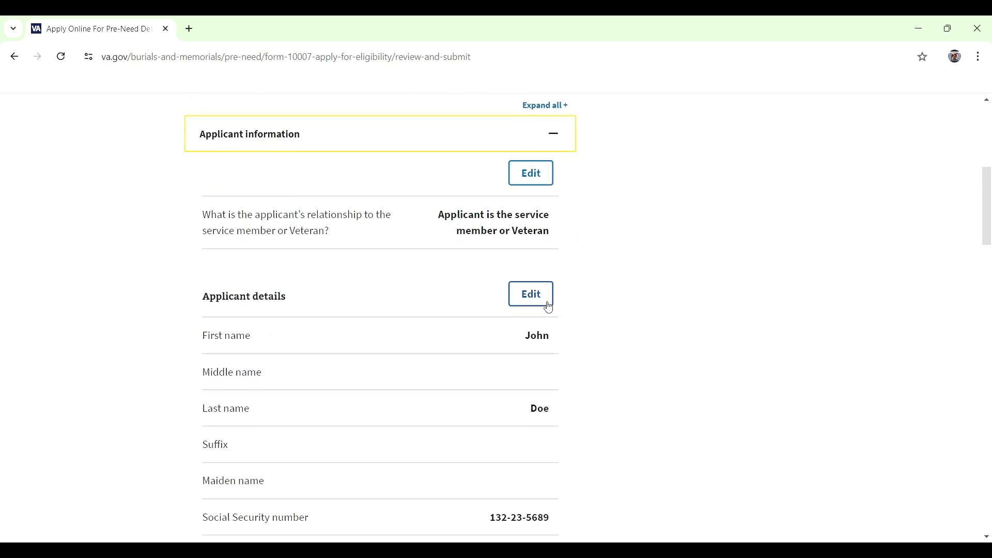
scroll(532, 299, "down", 4)
scroll(575, 297, "down", 10)
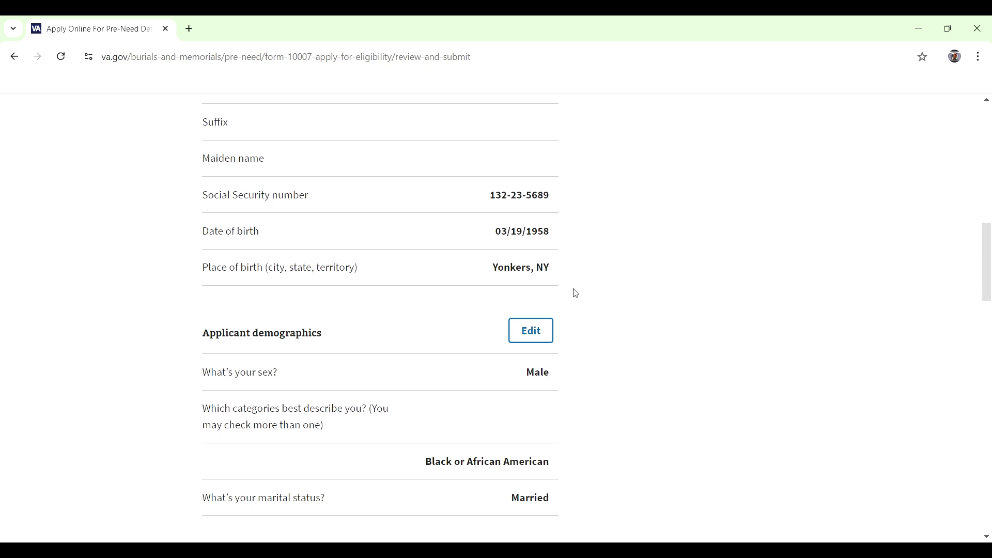
scroll(581, 293, "down", 1)
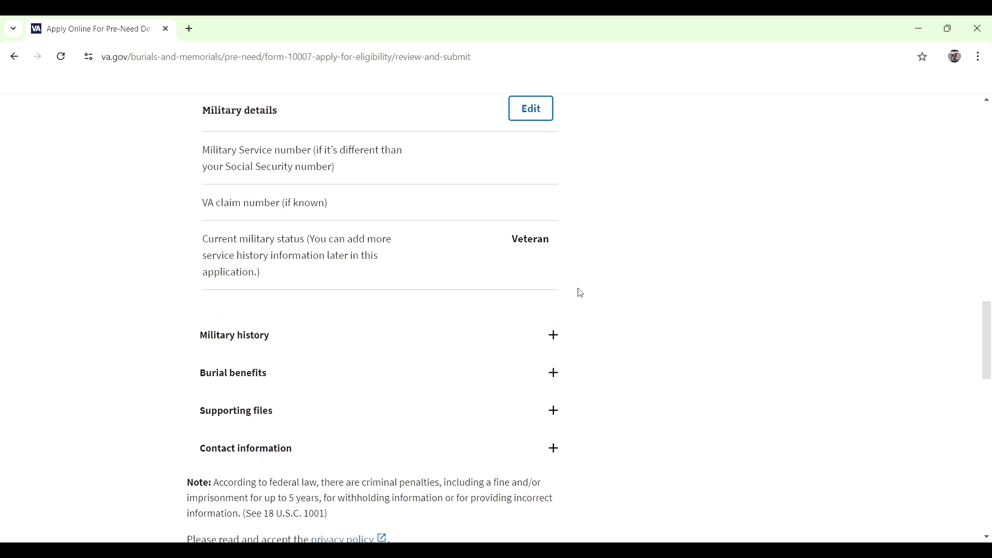
scroll(581, 293, "down", 2)
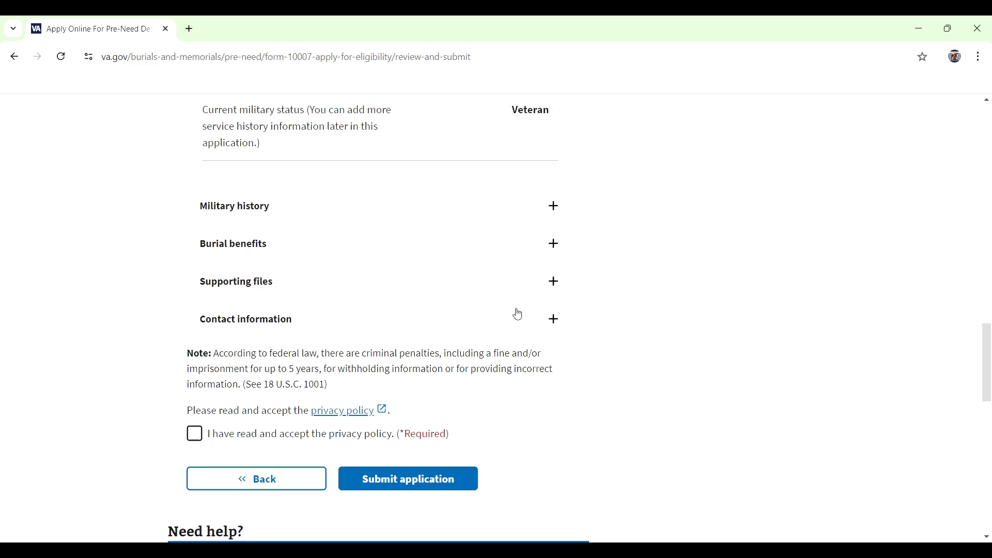
left_click(357, 434)
scroll(576, 390, "down", 3)
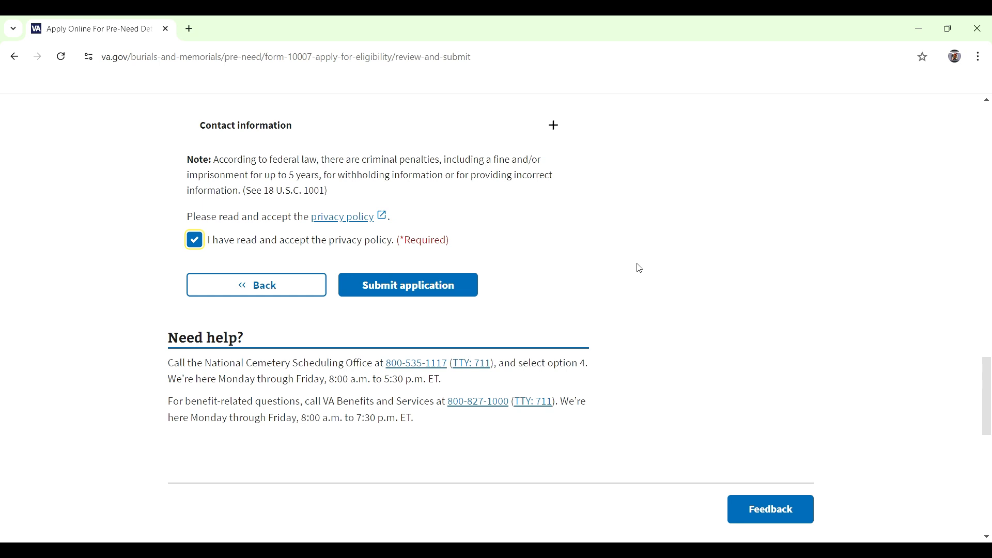
scroll(524, 201, "up", 20)
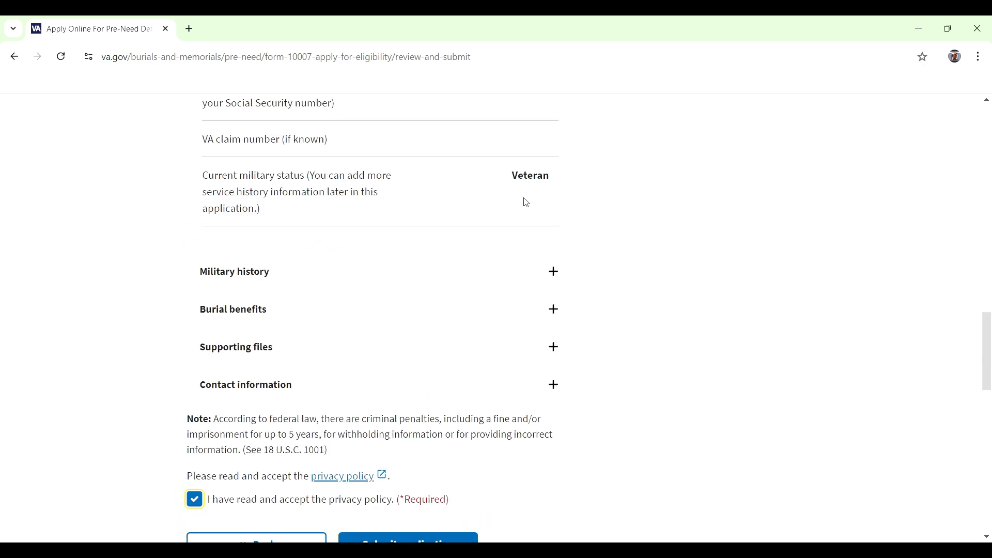